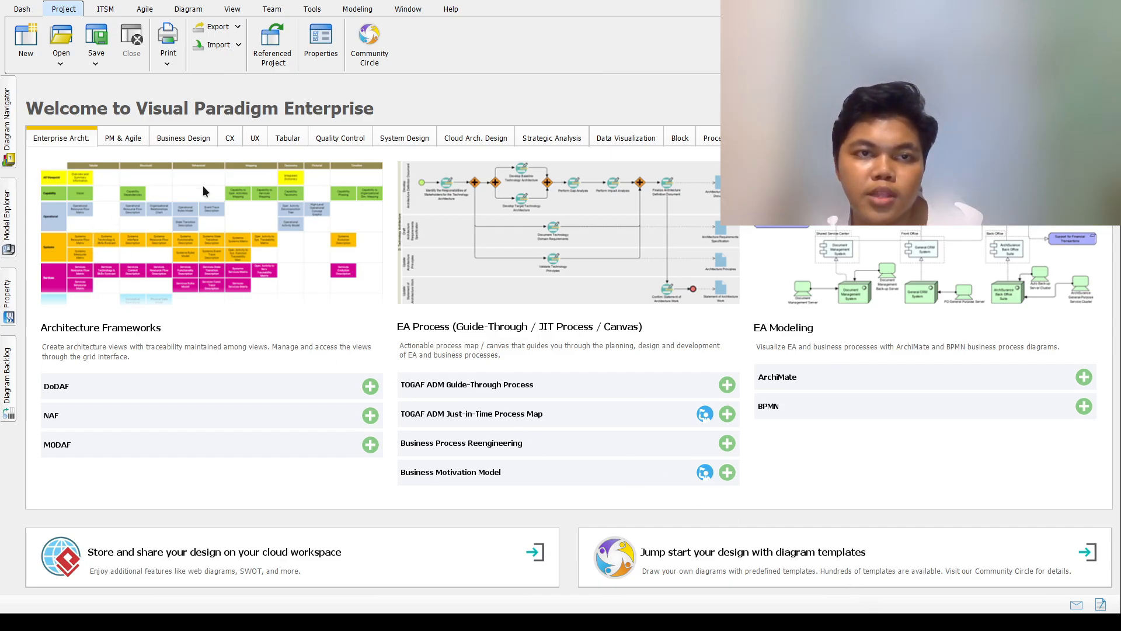
Create a new Business Process Diagram from the Business Modeling category, keeping its default name
left_click(8, 120)
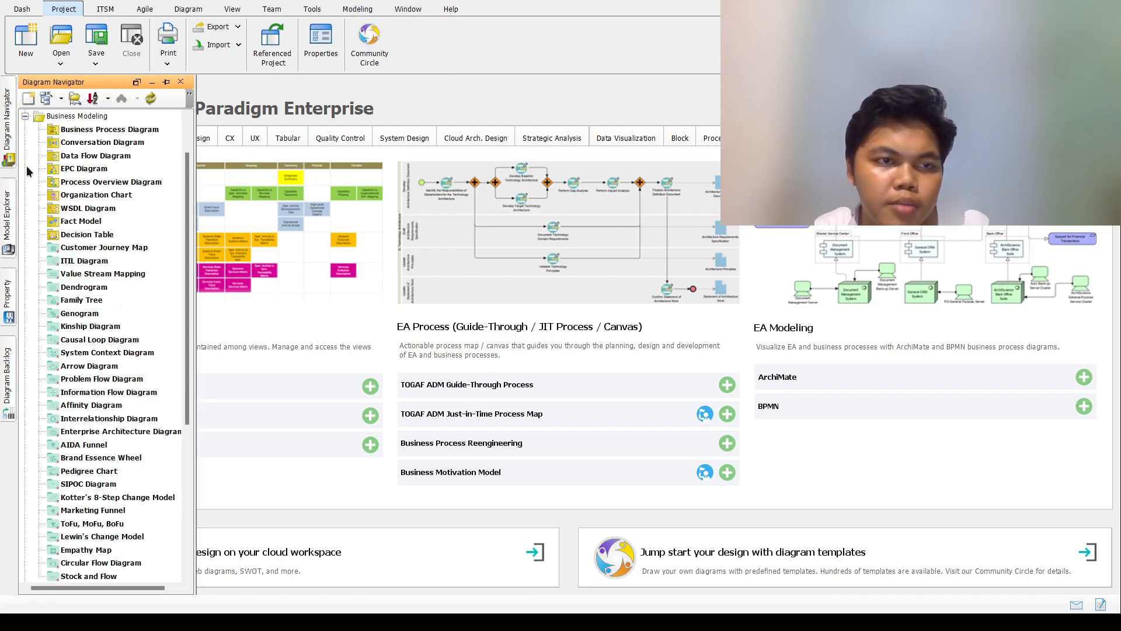
left_click(25, 169)
left_click(107, 133)
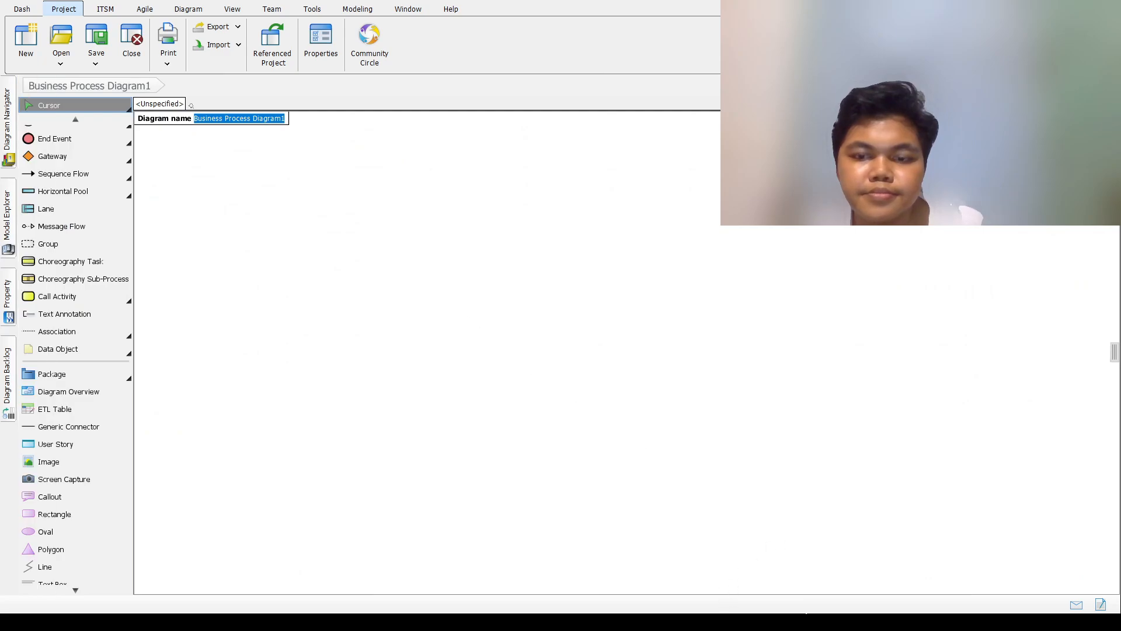
key("Return")
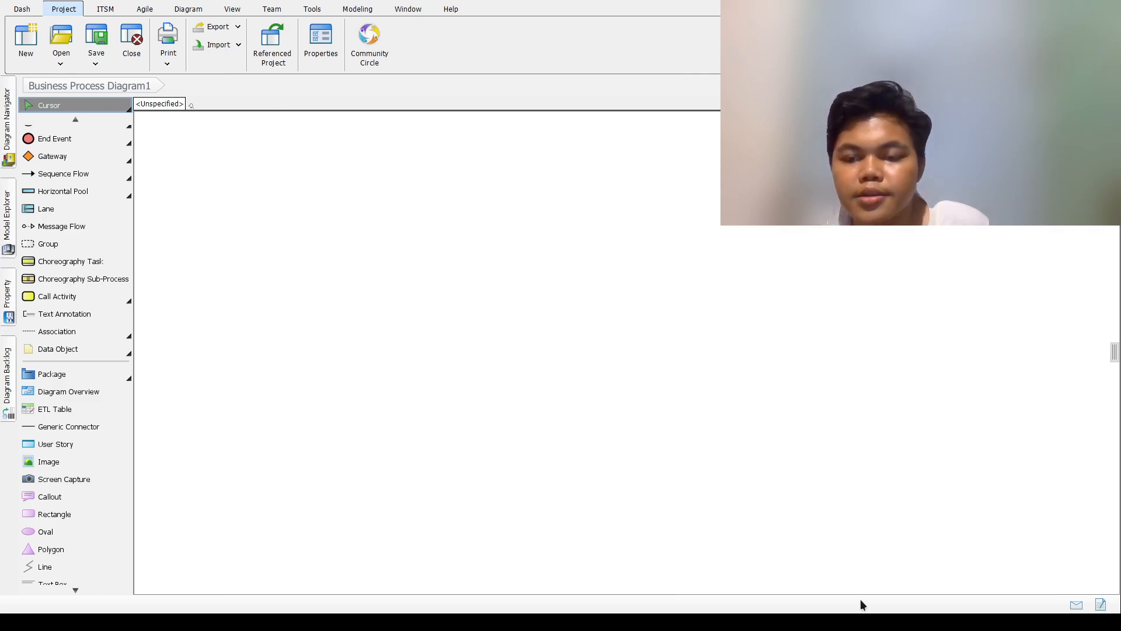
Add a horizontal pool containing two stacked lanes and move it up toward the middle of the canvas
left_click(44, 210)
left_click_drag(57, 212, 465, 381)
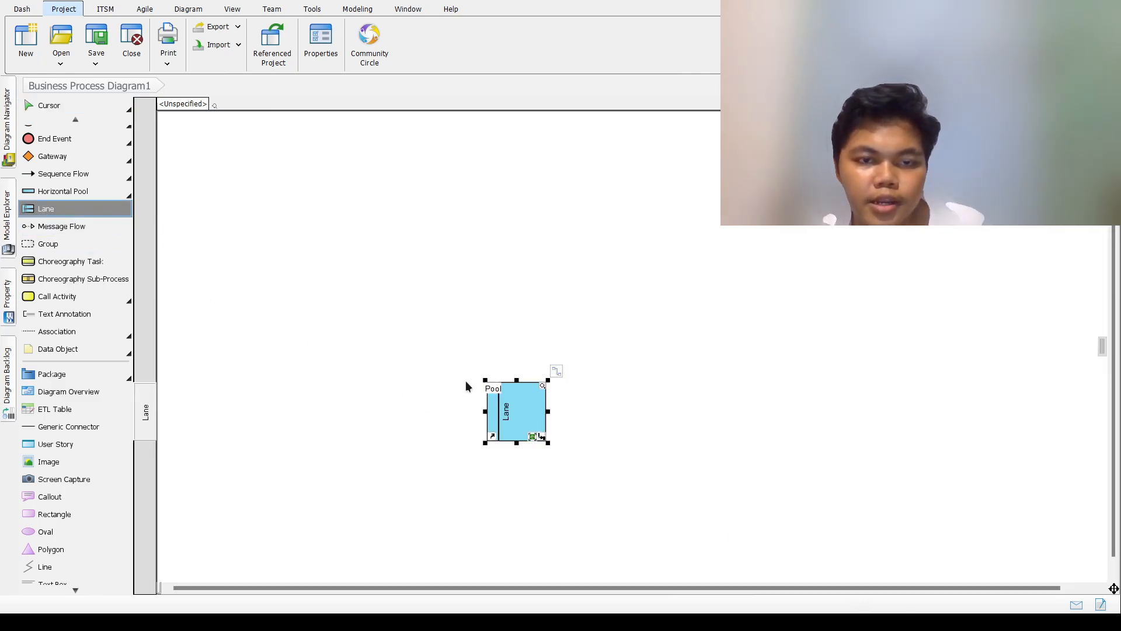
left_click_drag(49, 210, 83, 219)
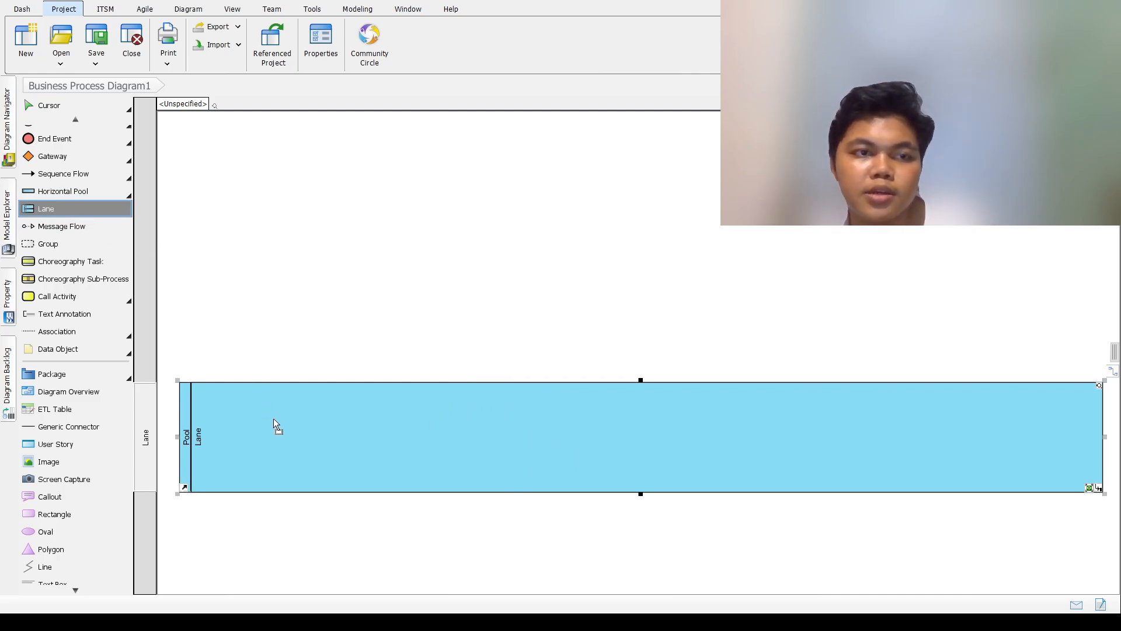
left_click_drag(296, 421, 377, 430)
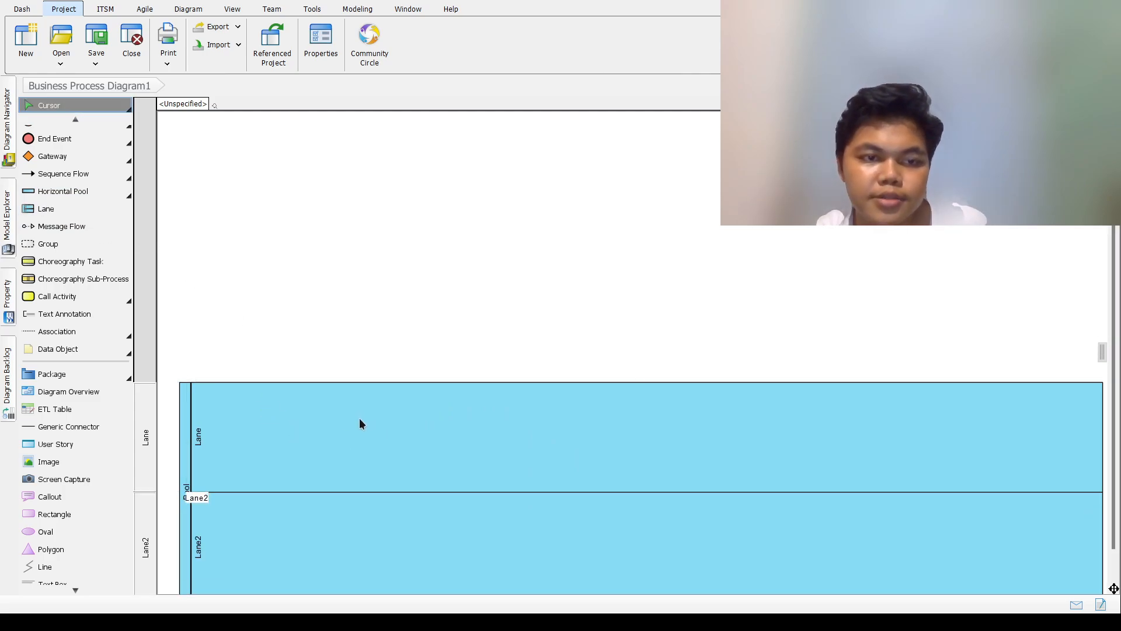
scroll(360, 339, "down", 1)
left_click_drag(186, 411, 147, 296)
left_click(169, 330)
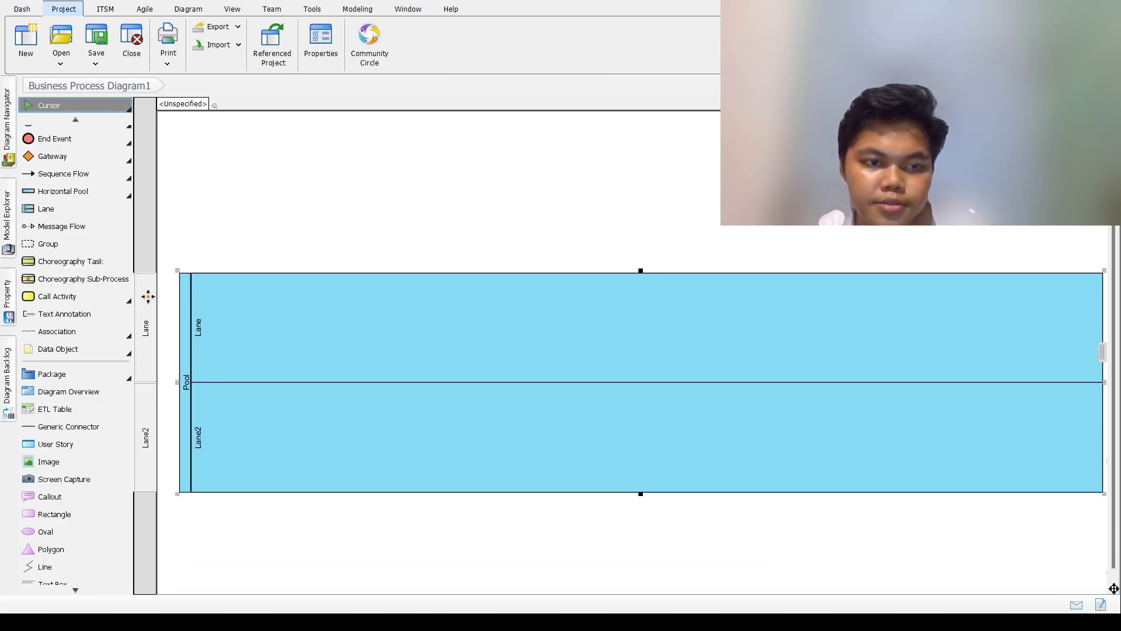
Rename the pool to "Perpustakaan Tel-U"
double_click(188, 375)
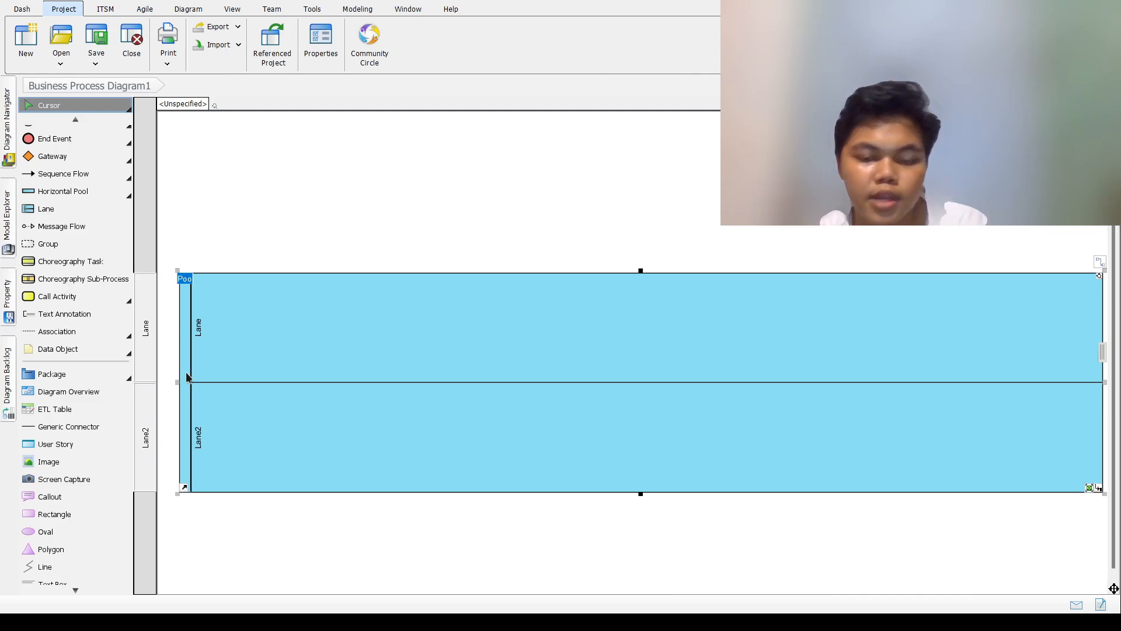
type("Perpust")
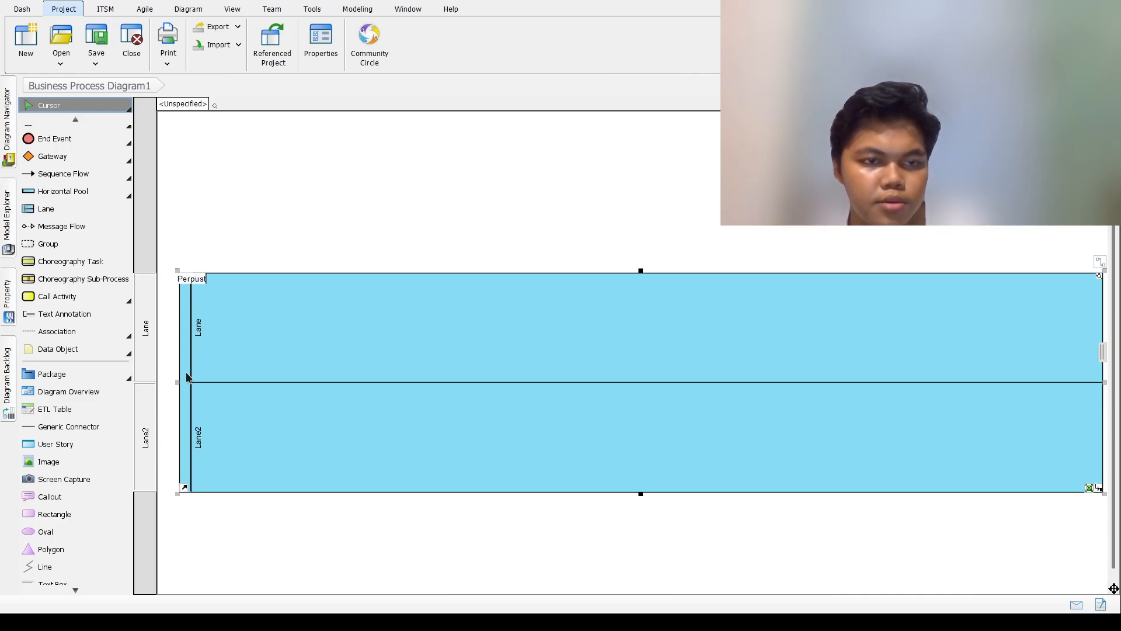
type("akaan Tel")
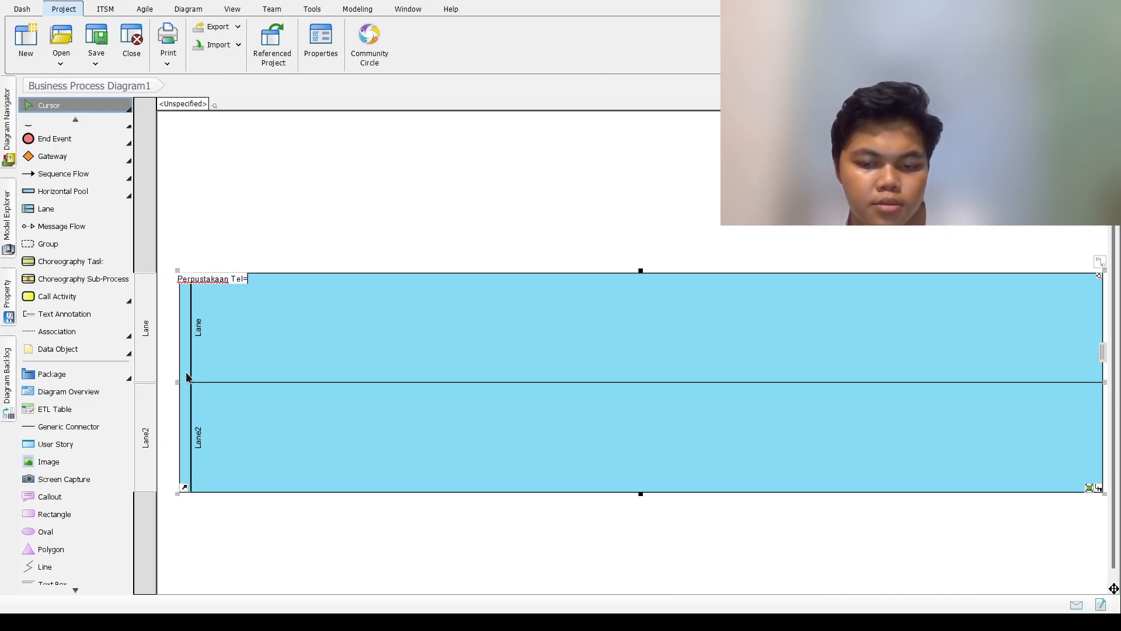
type("-")
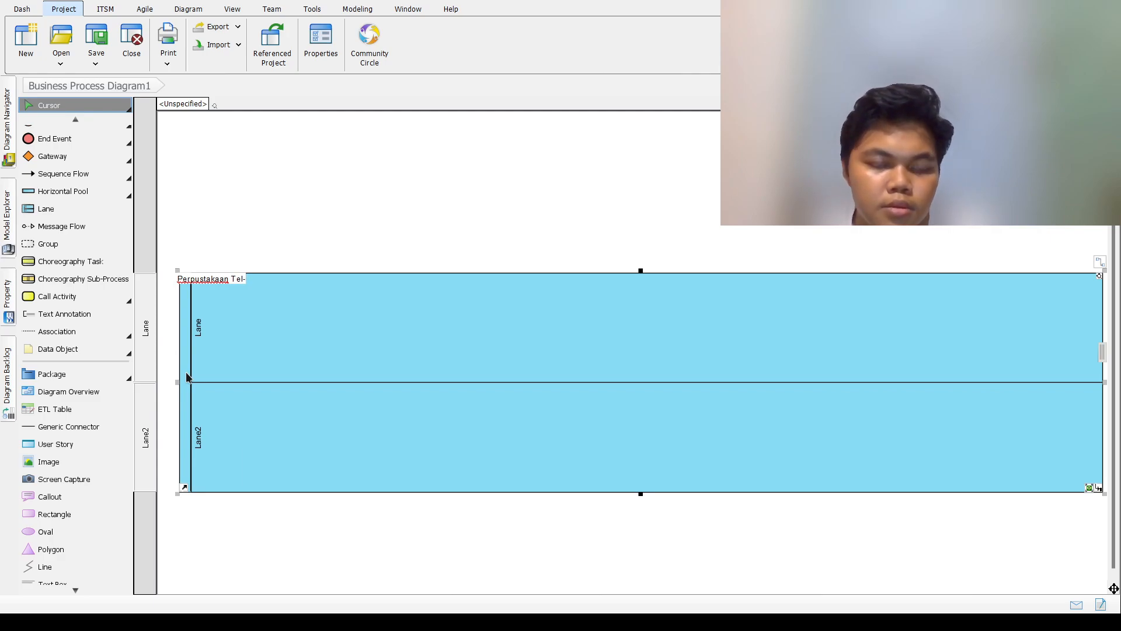
type("U")
key("Return")
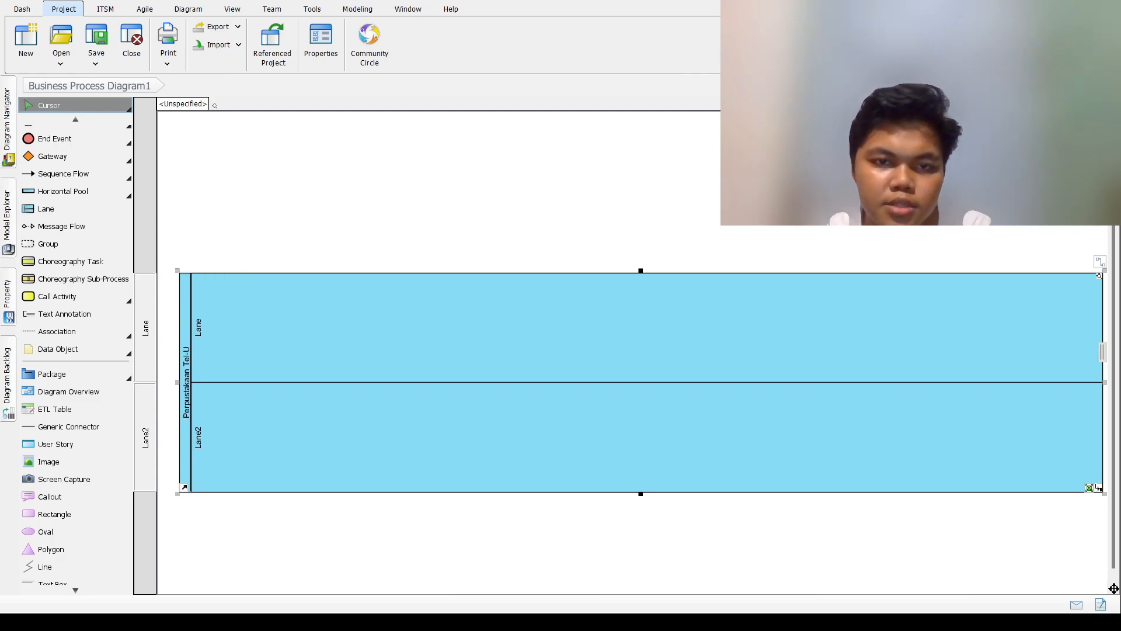
Rename the upper lane to "Petugas Entry Data"
double_click(200, 328)
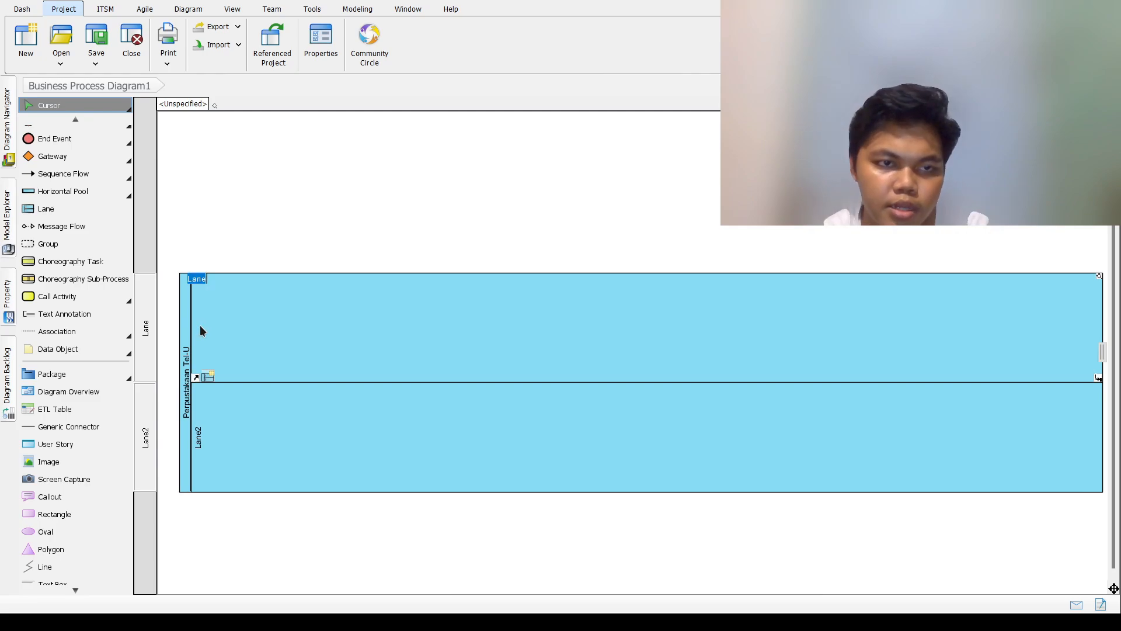
type("Petugas En")
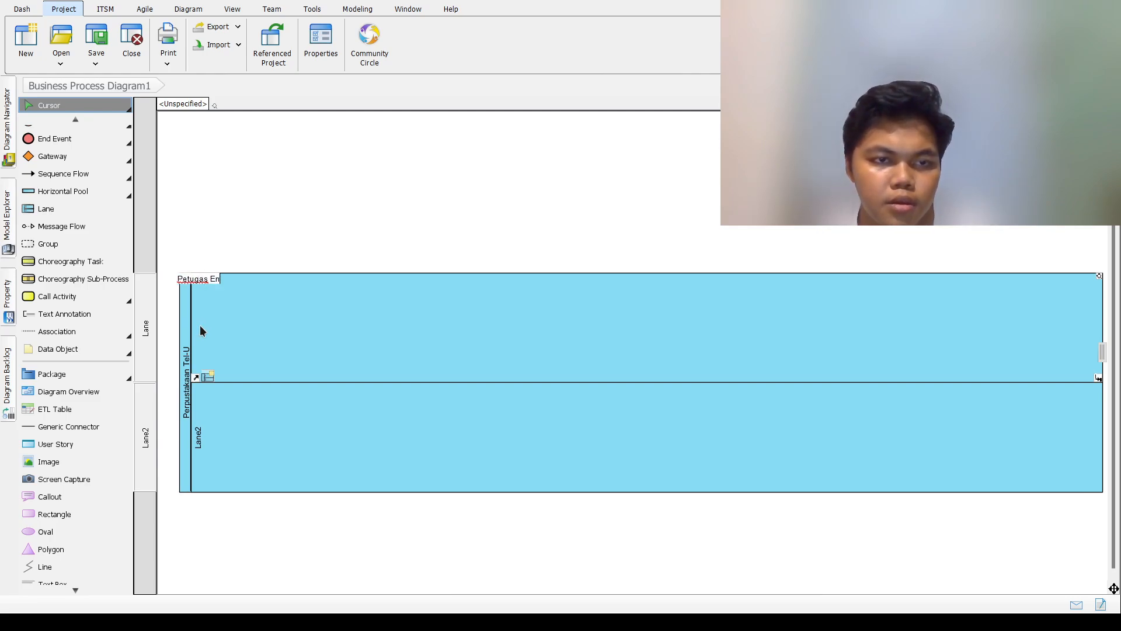
type("try Data")
key("Return")
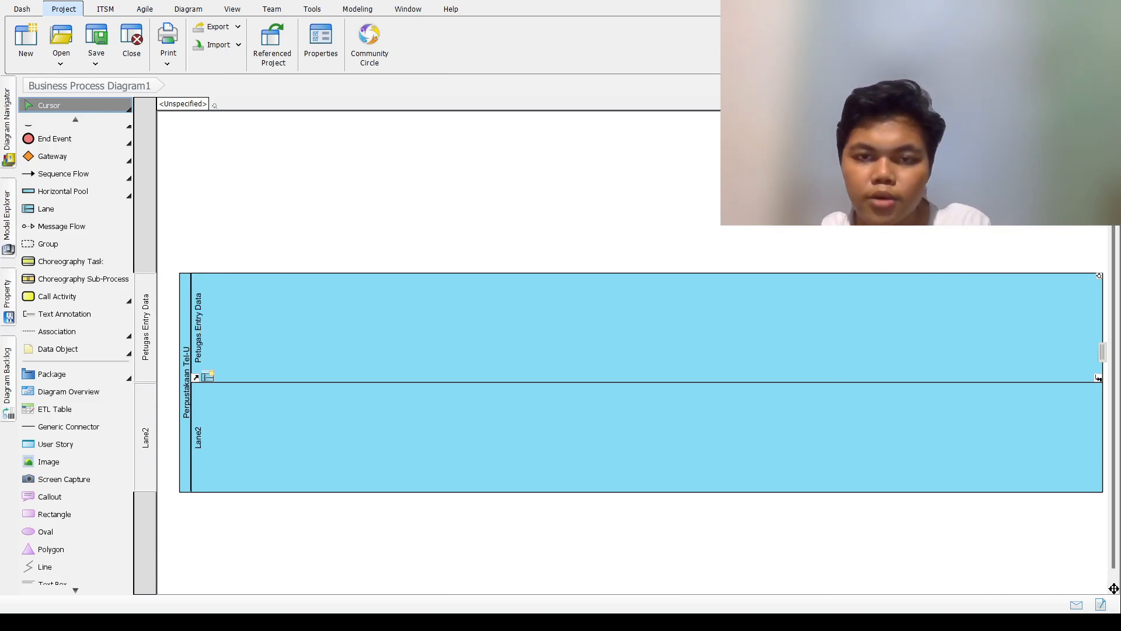
Rename the lower lane to "Petugas Sampul Buku"
left_click(252, 409)
double_click(197, 439)
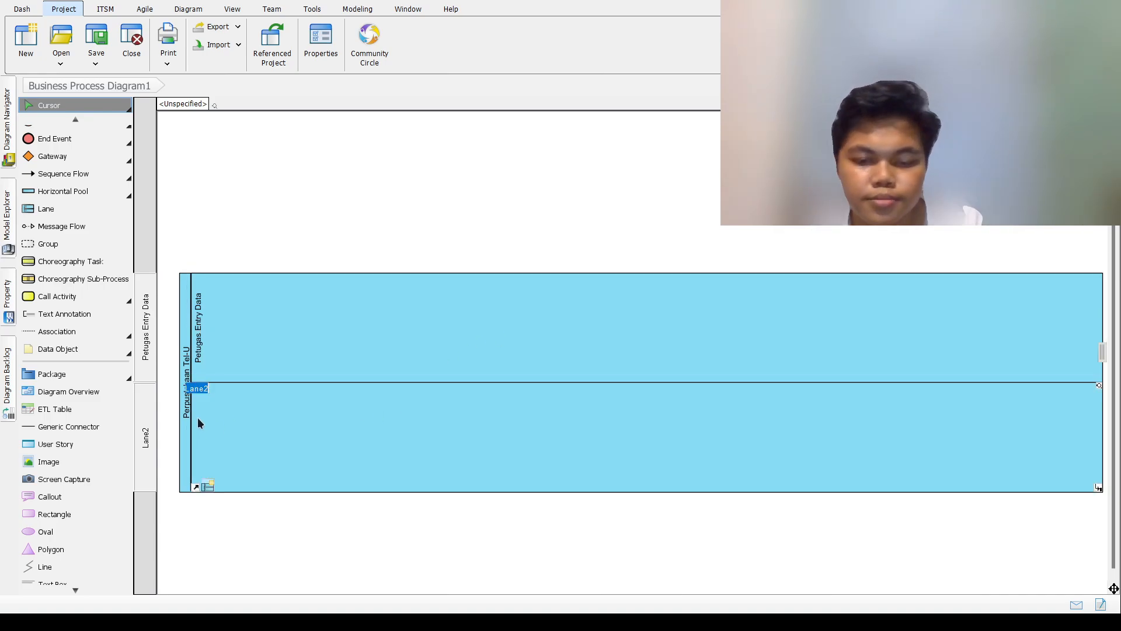
type("Petugas Samp")
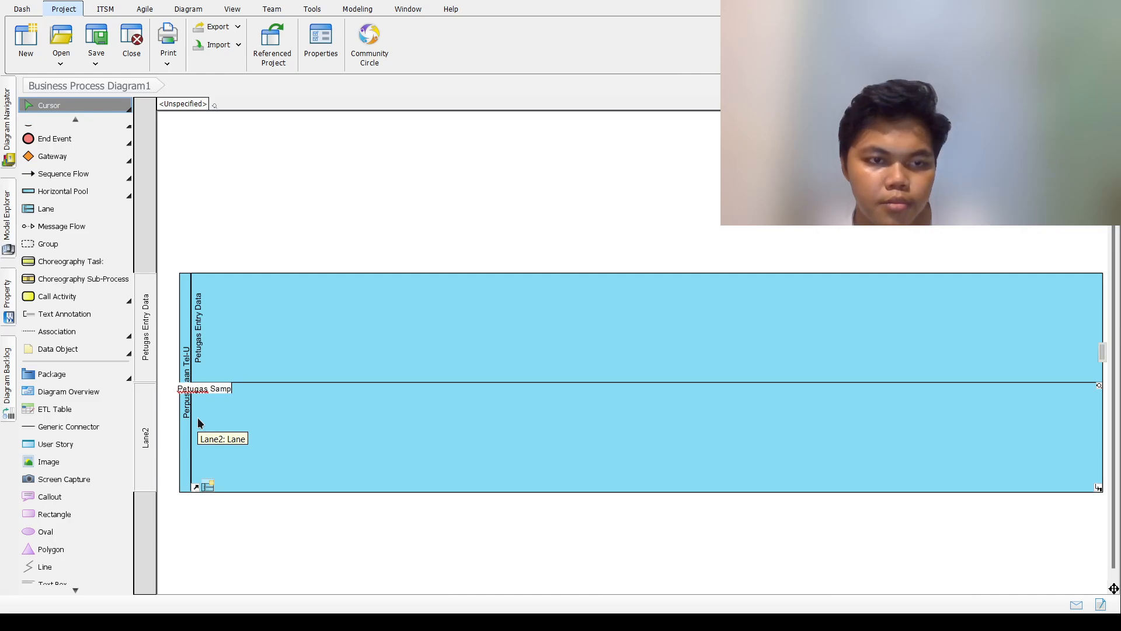
type("ul Buku")
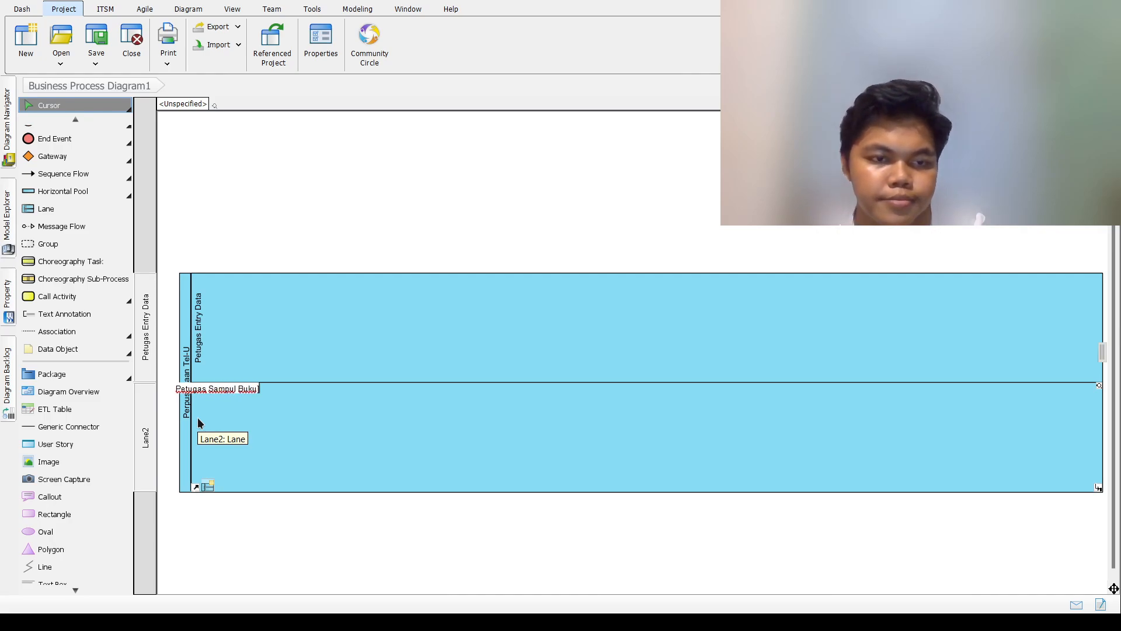
key("Return")
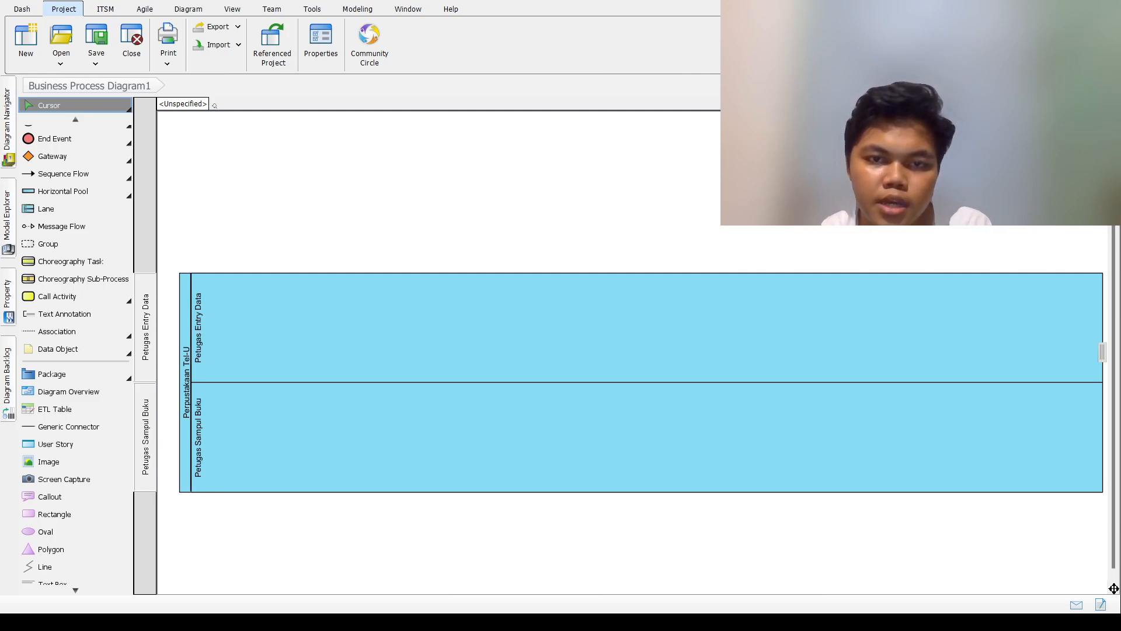
Make the Petugas Entry Data lane taller by extending the pool's upper edge upward
left_click(637, 312)
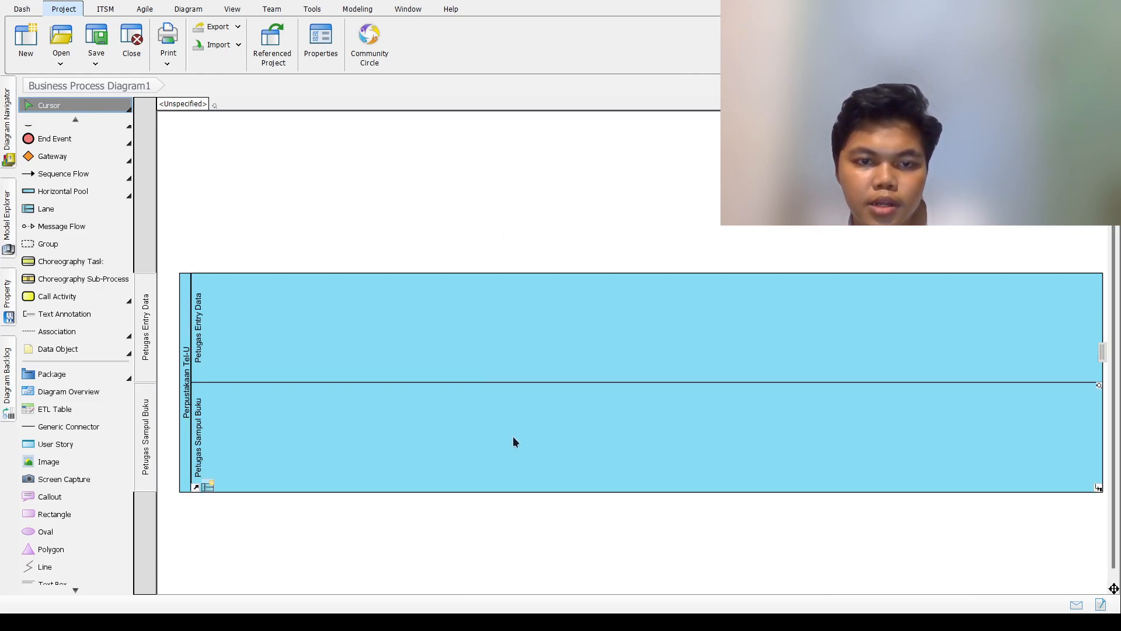
mouse_move(581, 491)
left_mouse_down()
mouse_move(580, 503)
mouse_move(581, 489)
left_mouse_up()
left_click(622, 382)
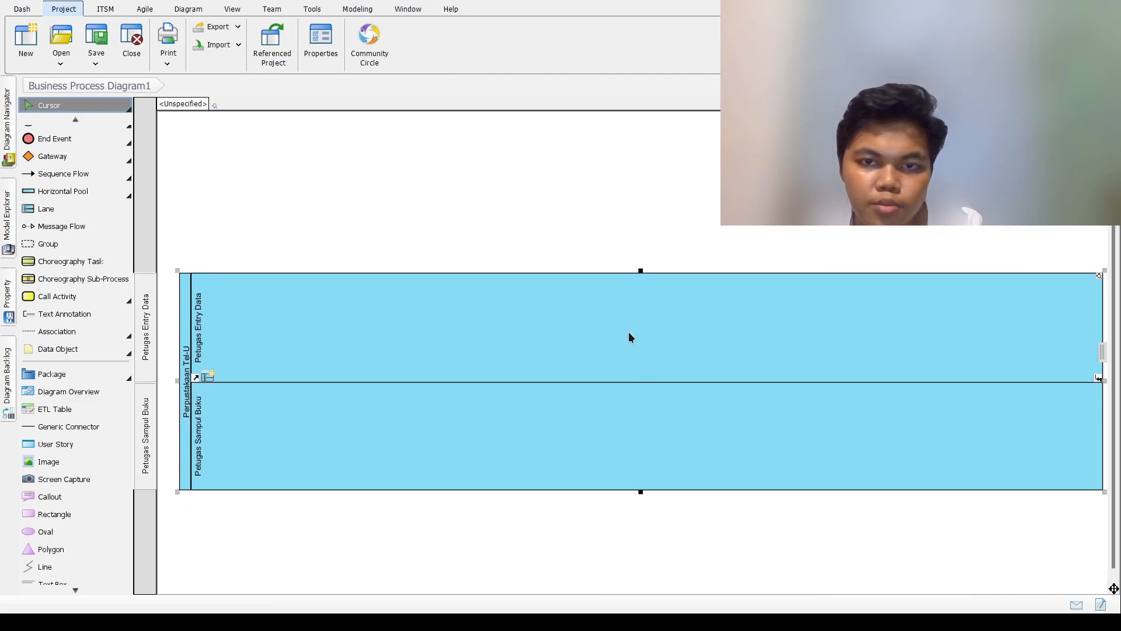
left_click_drag(642, 272, 642, 240)
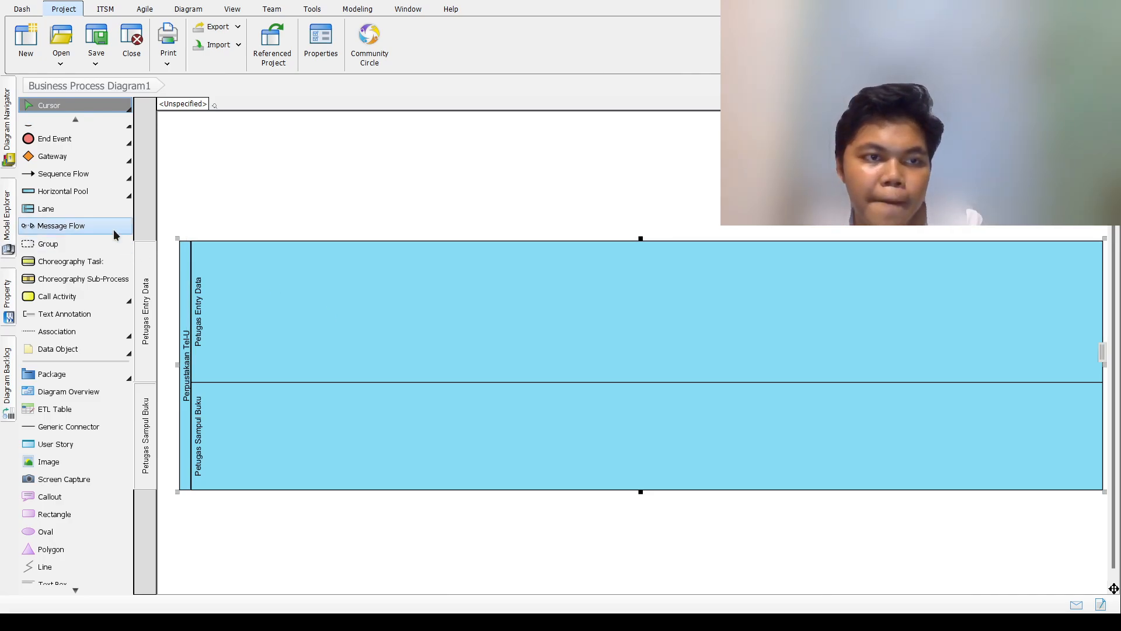
Place a start event near the beginning of the Petugas Entry Data lane and name it "Buku Baru Diterima"
scroll(64, 233, "up", 2)
left_click(57, 170)
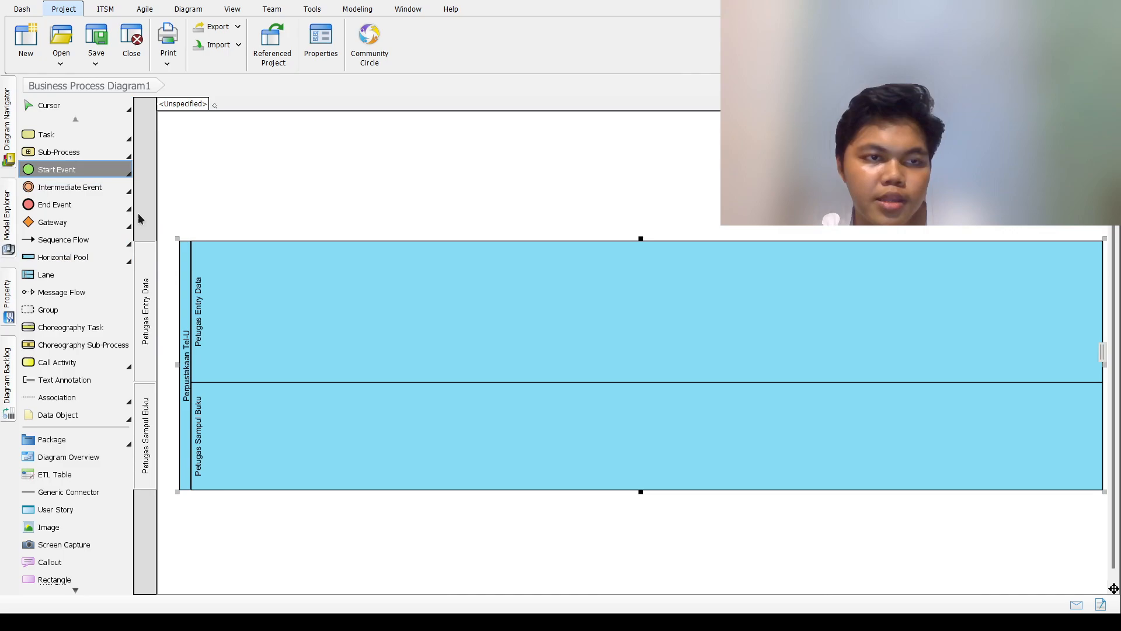
left_click(264, 318)
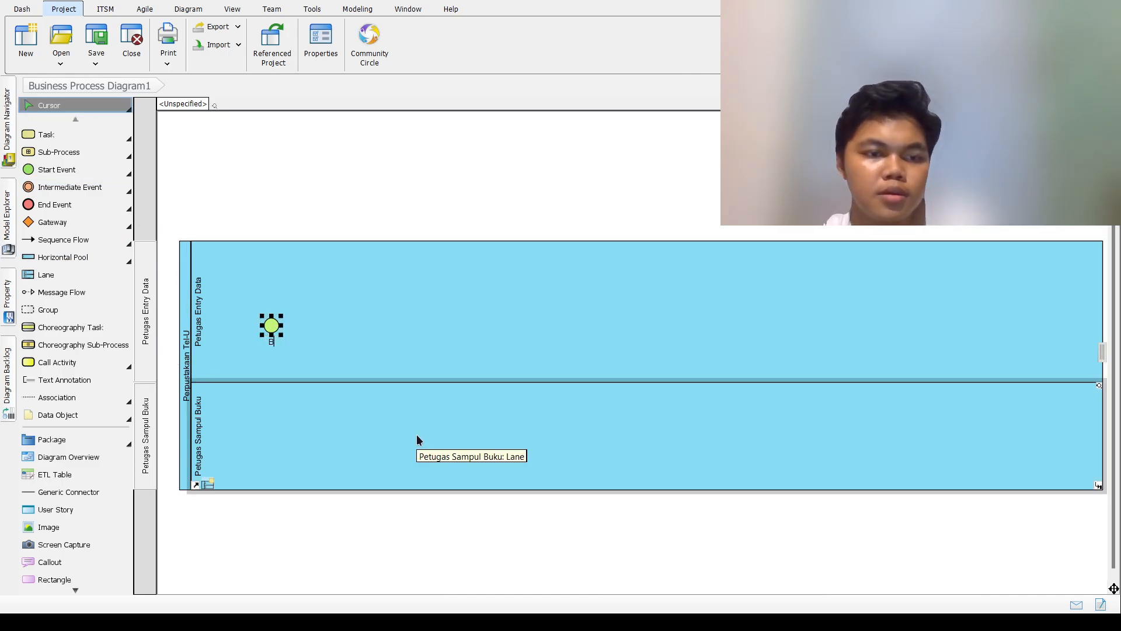
type("Buku Baru Diterima")
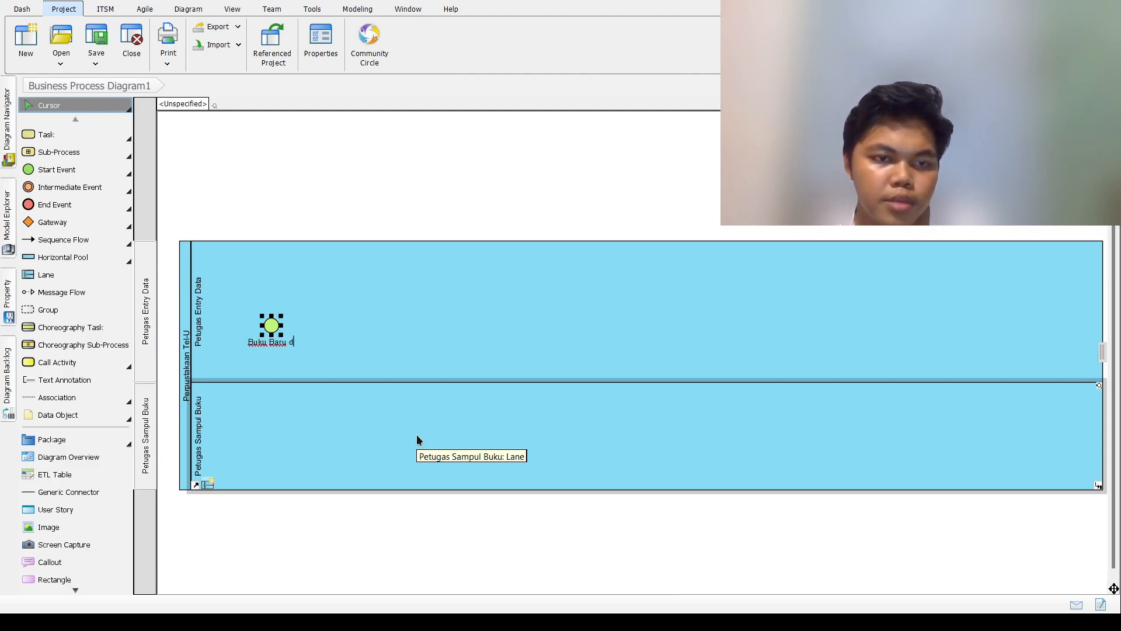
key("Return")
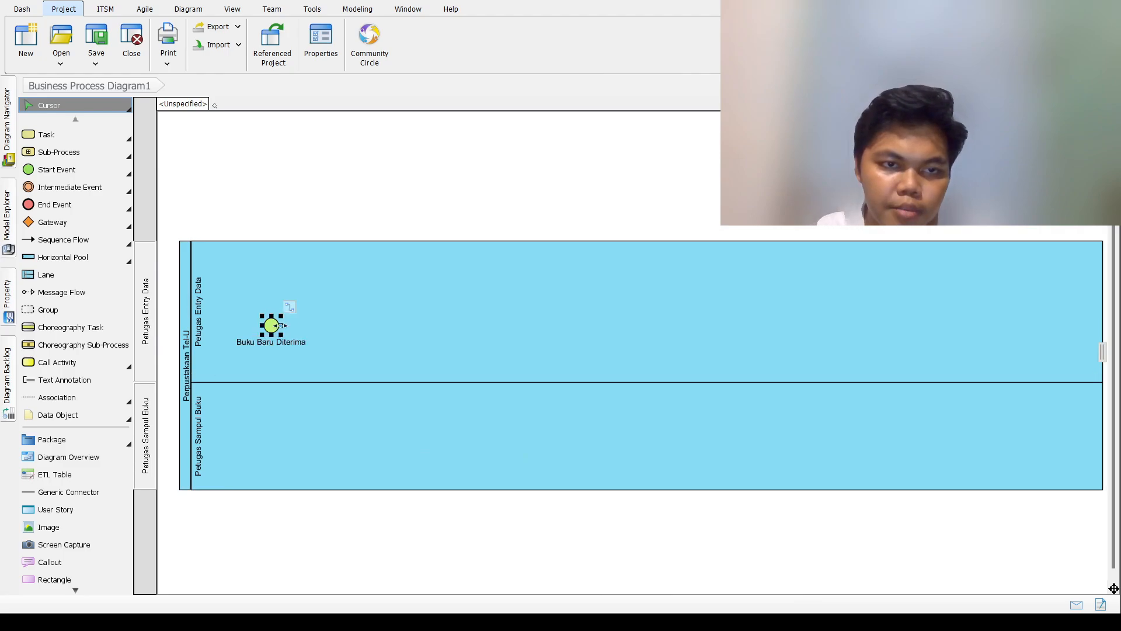
Add a task named "Memasukan Data Buku" after the start event, connected to it by a sequence flow
left_click_drag(283, 315, 391, 325)
mouse_move(318, 293)
left_click(410, 359)
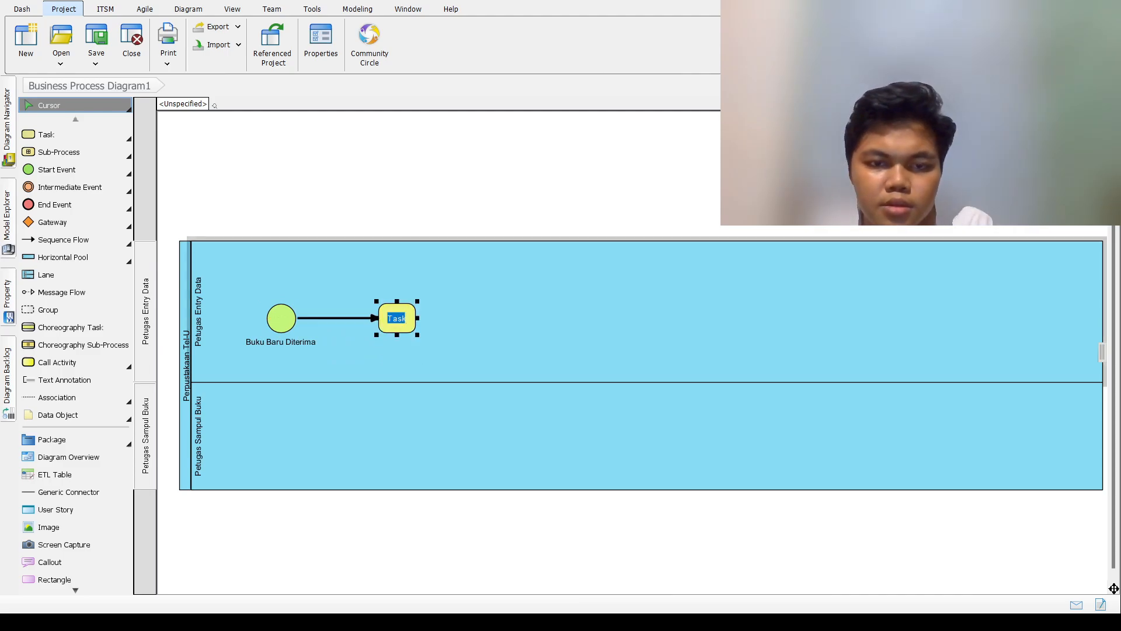
type("Memasuk")
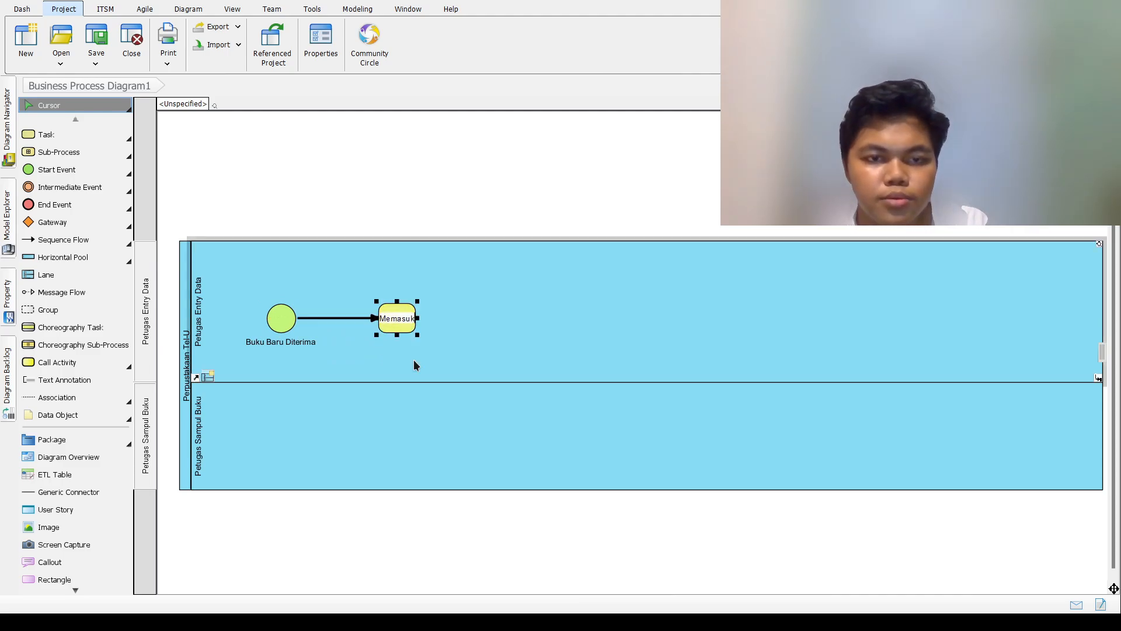
type("an Data Buku")
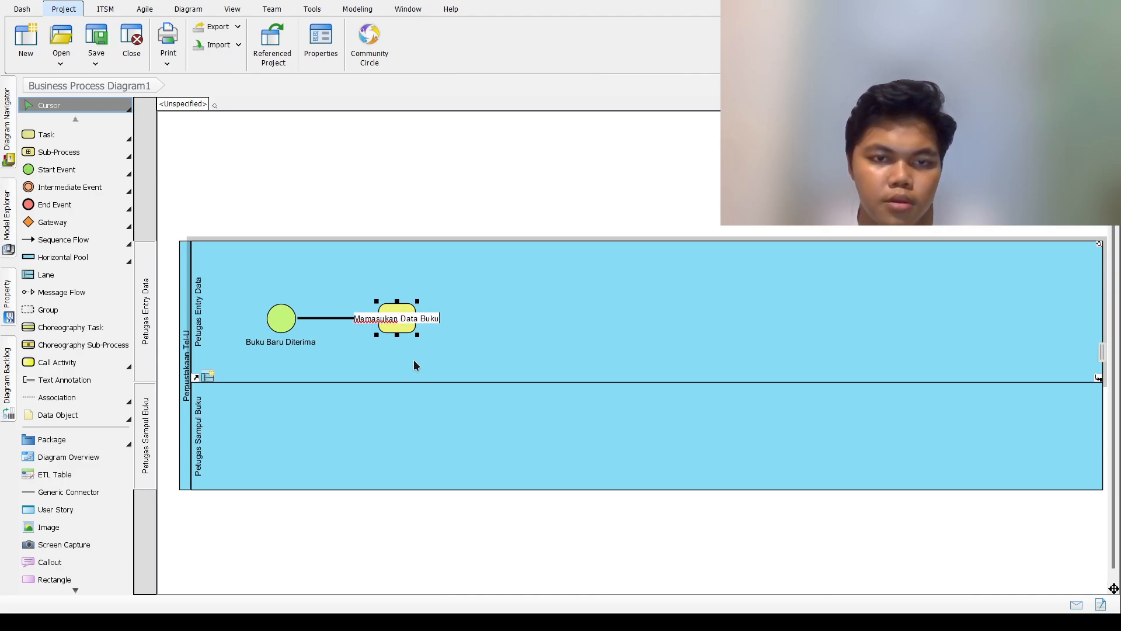
key("Return")
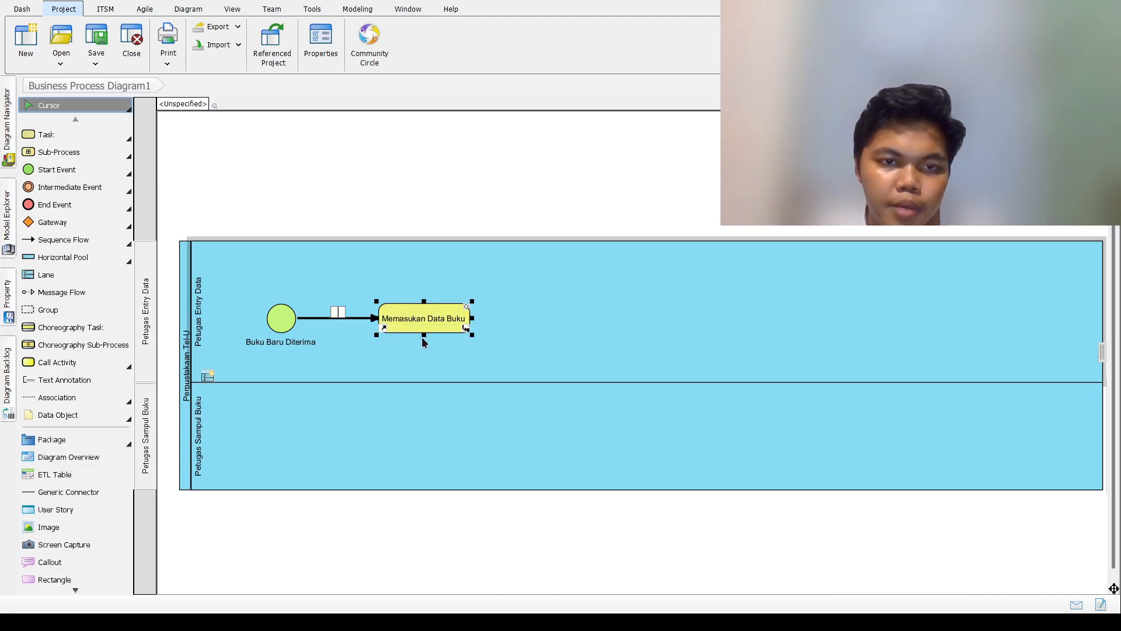
Add a data object named "Buku Baru" above the Memasukan Data Buku task, associated with that task
left_click_drag(472, 293, 424, 272)
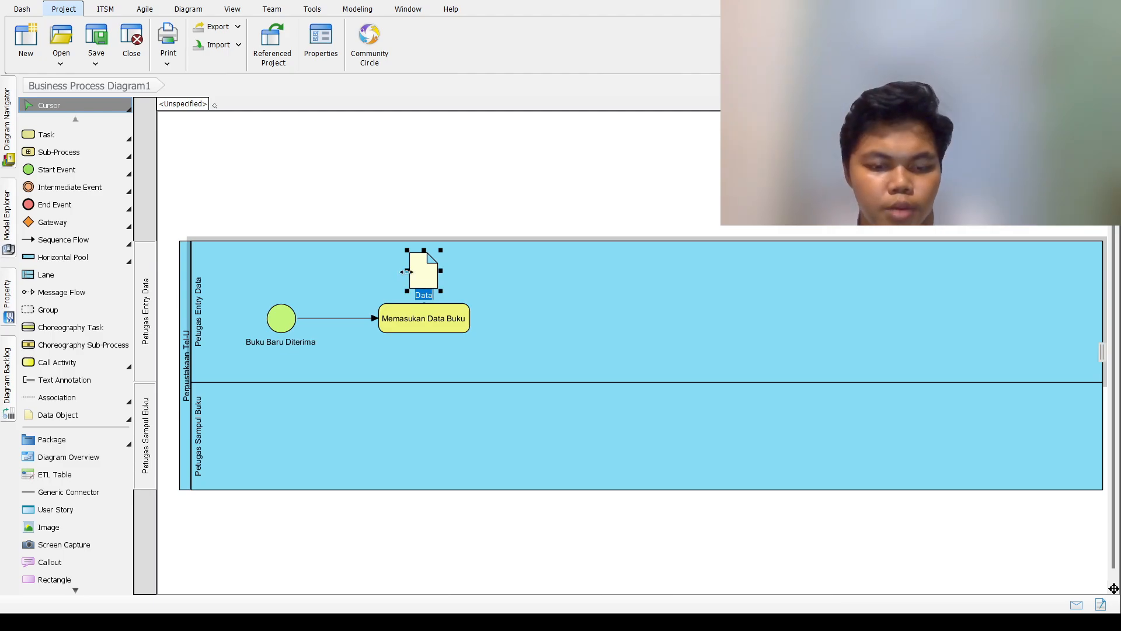
type("Buku Baru")
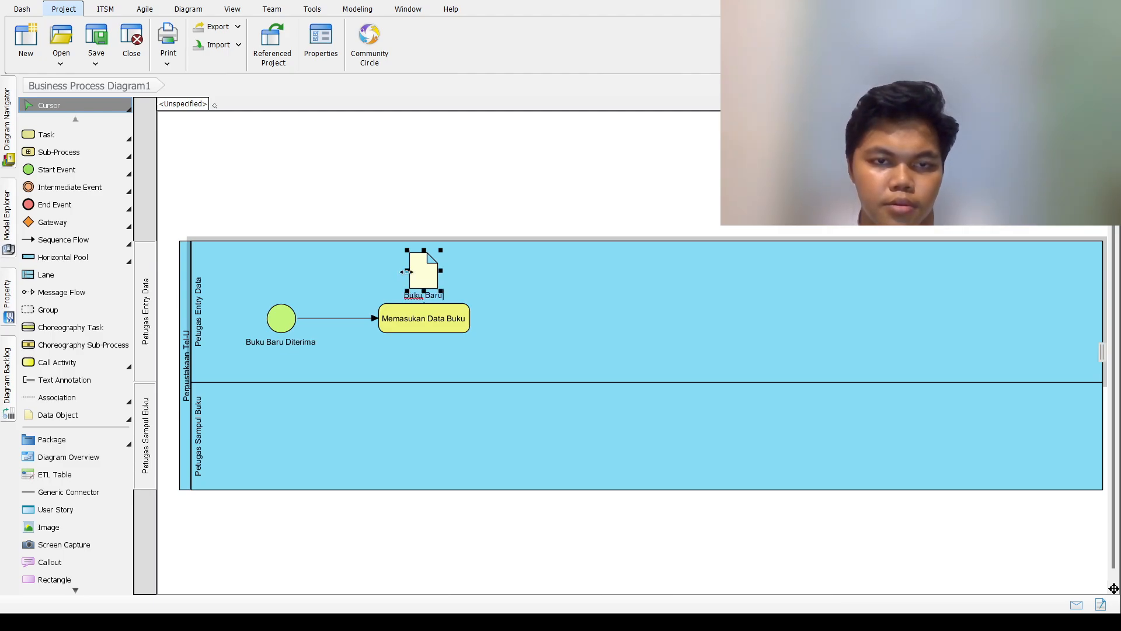
left_click(482, 255)
Extend the Petugas Entry Data lane further upward and move the Buku Baru data object higher above its task
left_click(628, 252)
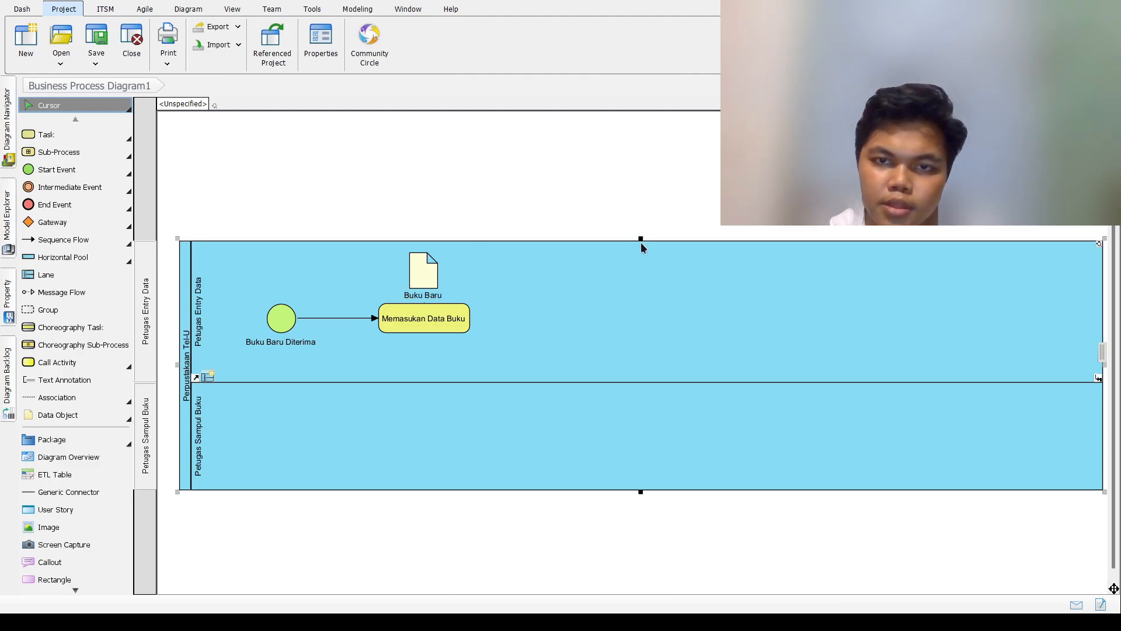
left_click_drag(641, 244, 650, 198)
left_click_drag(425, 266, 425, 238)
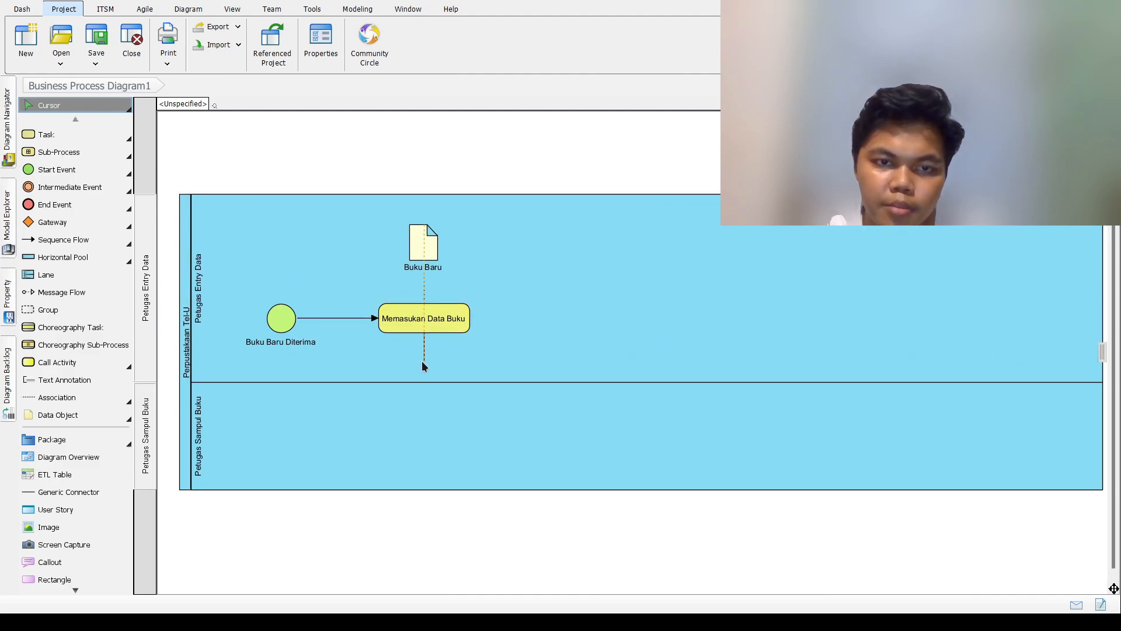
Add a data store named "Database Buku Perpus" below the Memasukan Data Buku task, associated with that task
left_click_drag(422, 361, 421, 360)
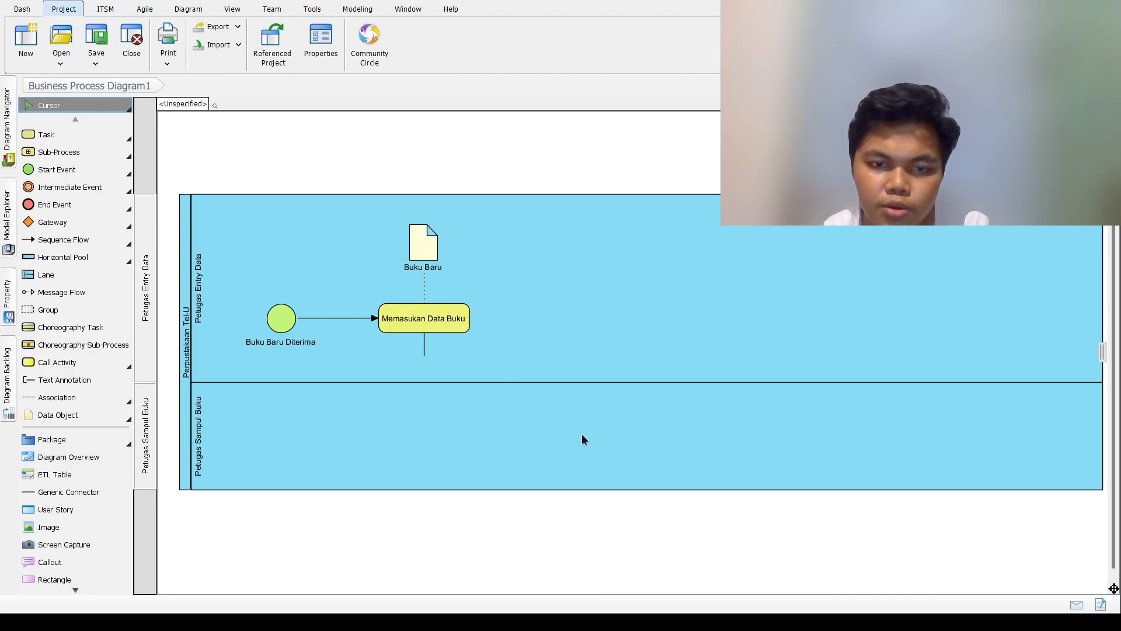
left_click(471, 392)
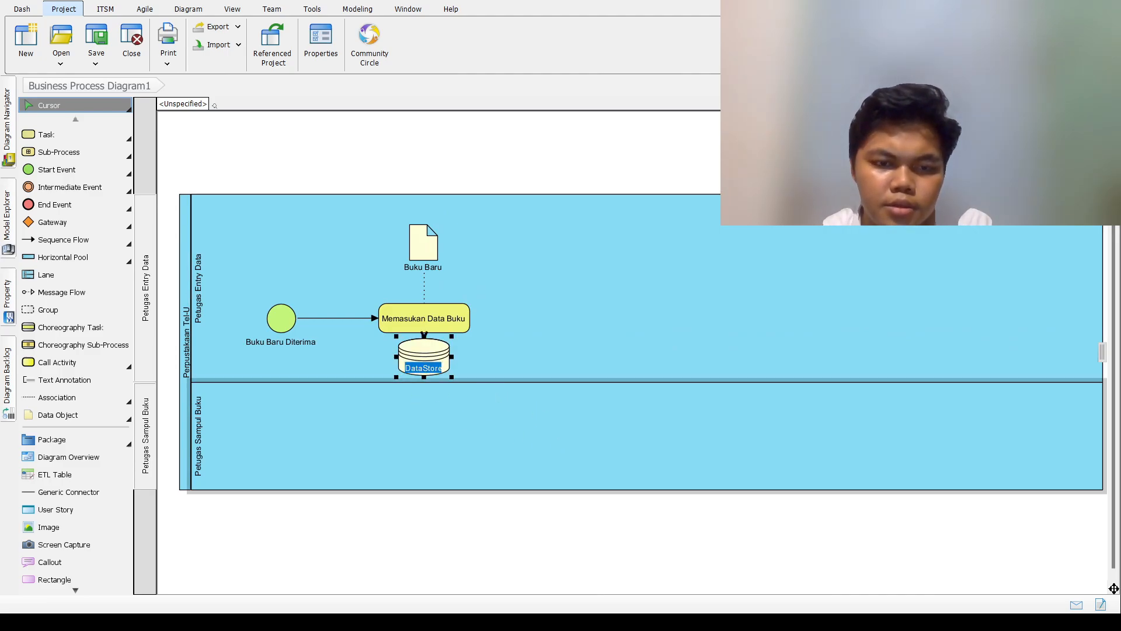
type("Data ")
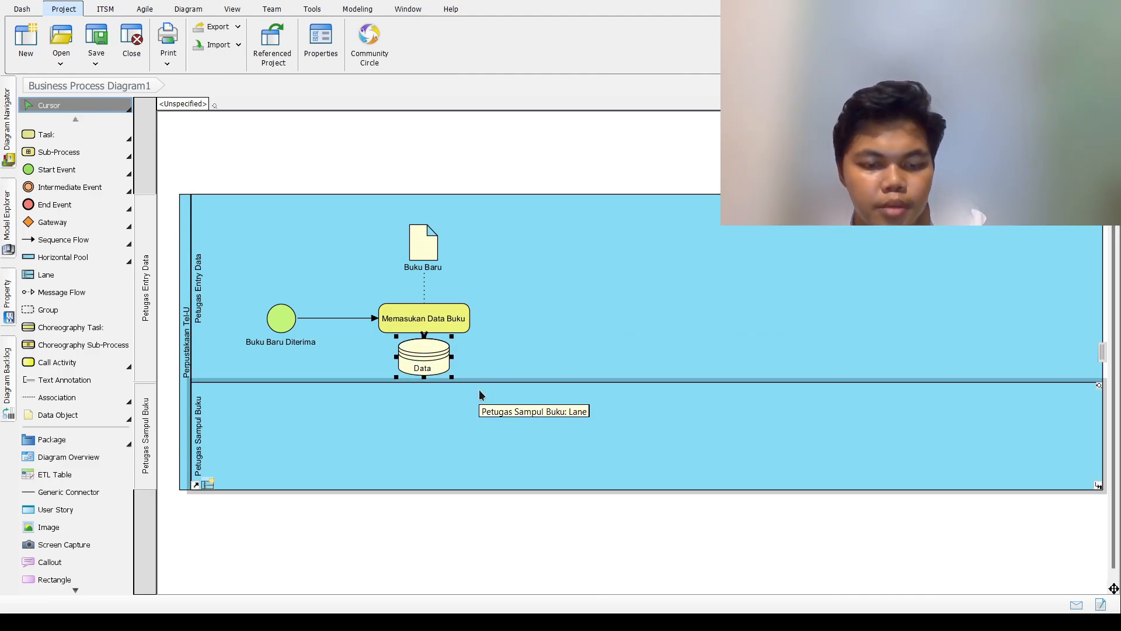
type("base Buku Perpus")
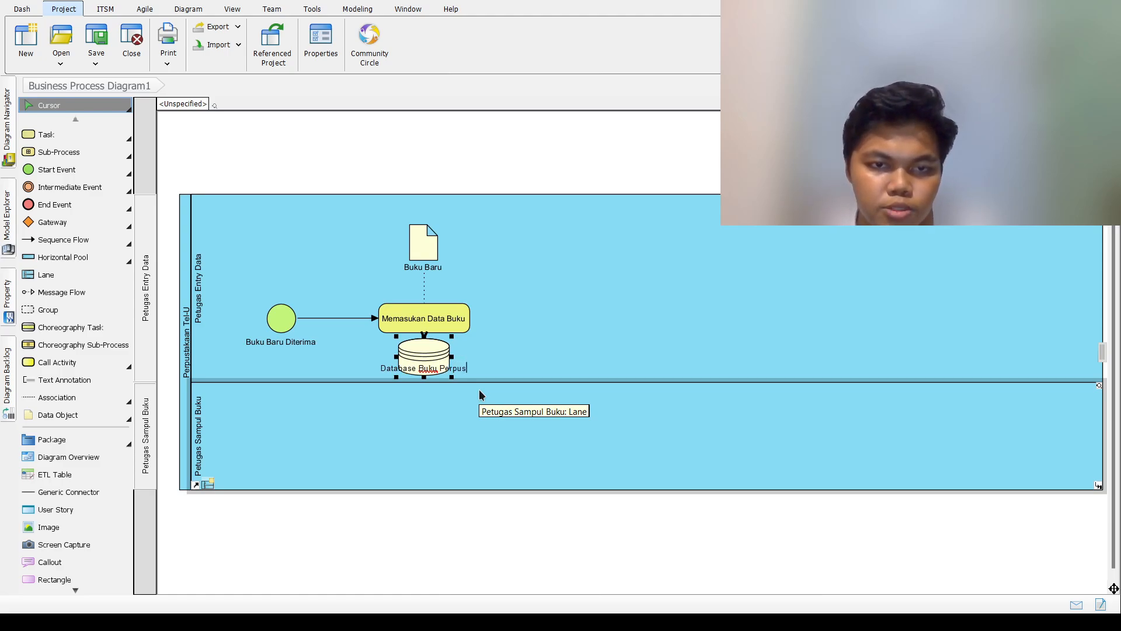
key("Return")
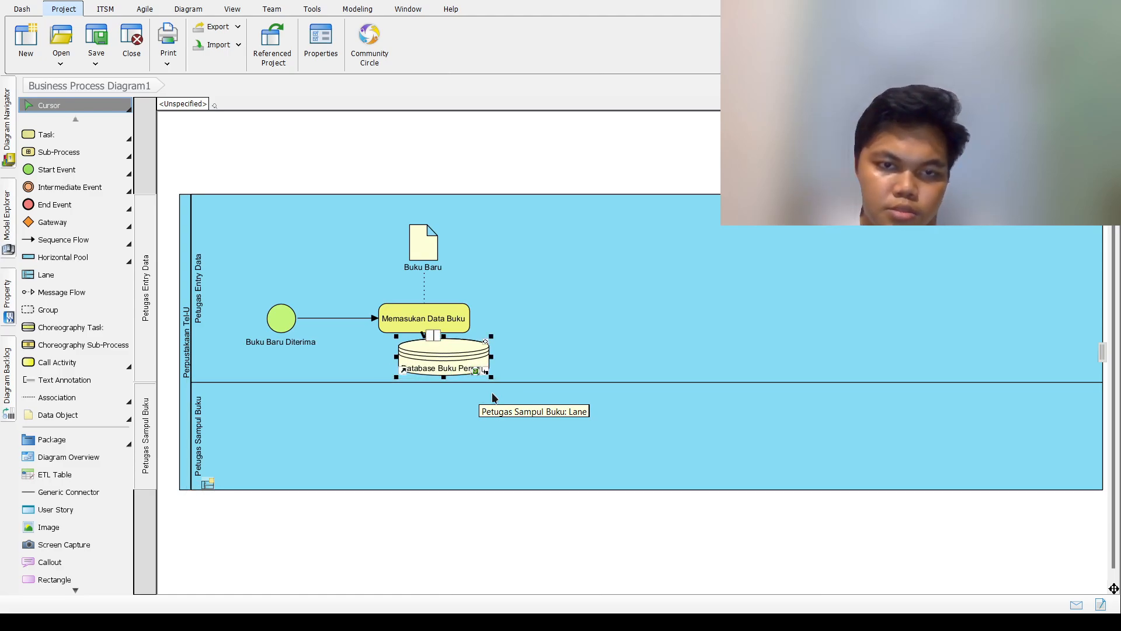
Shift the start event, Memasukan Data Buku task and Buku Baru data object upward, and align the Database Buku Perpus data store directly beneath the task
left_click_drag(431, 319, 466, 309)
left_click_drag(423, 242, 450, 231)
left_click_drag(449, 318, 431, 313)
left_click_drag(274, 323, 274, 309)
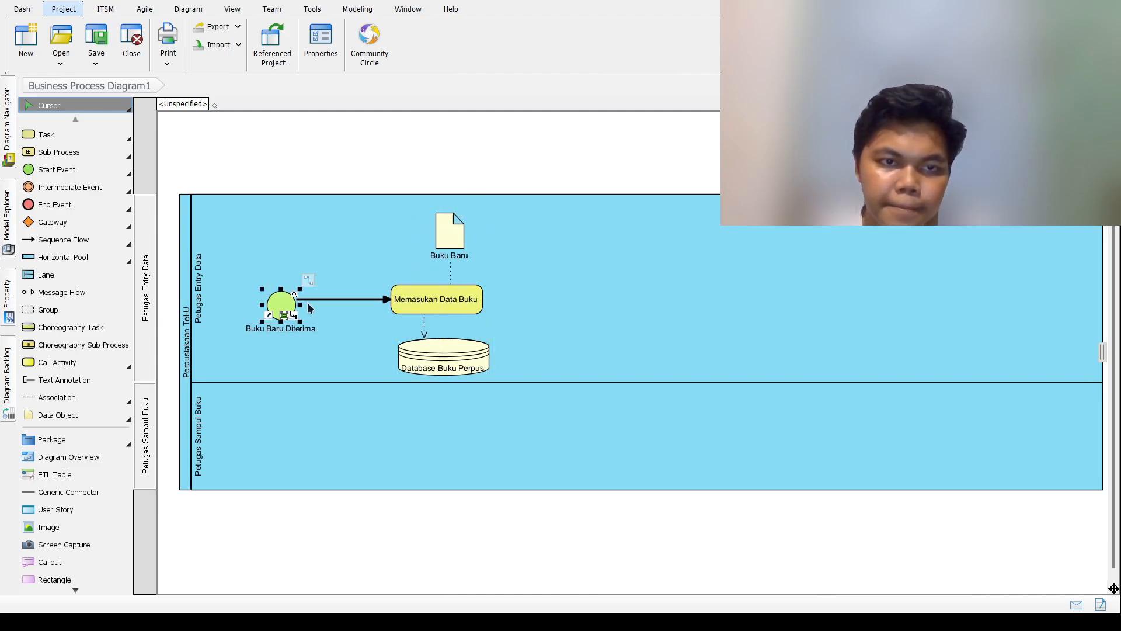
left_click(328, 299)
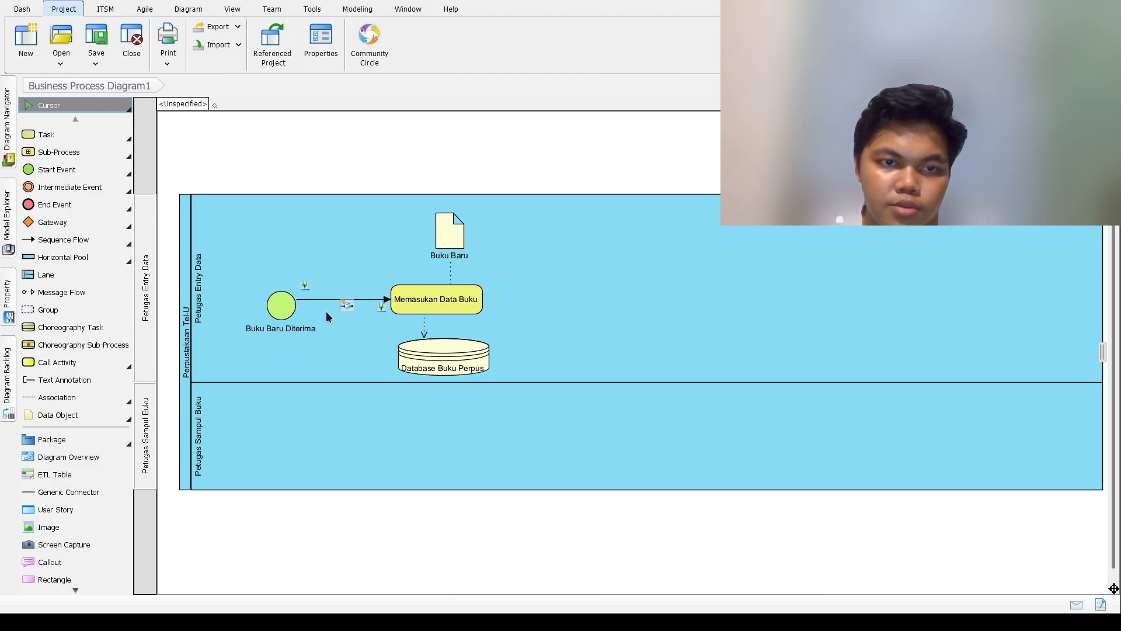
left_click_drag(327, 299, 328, 302)
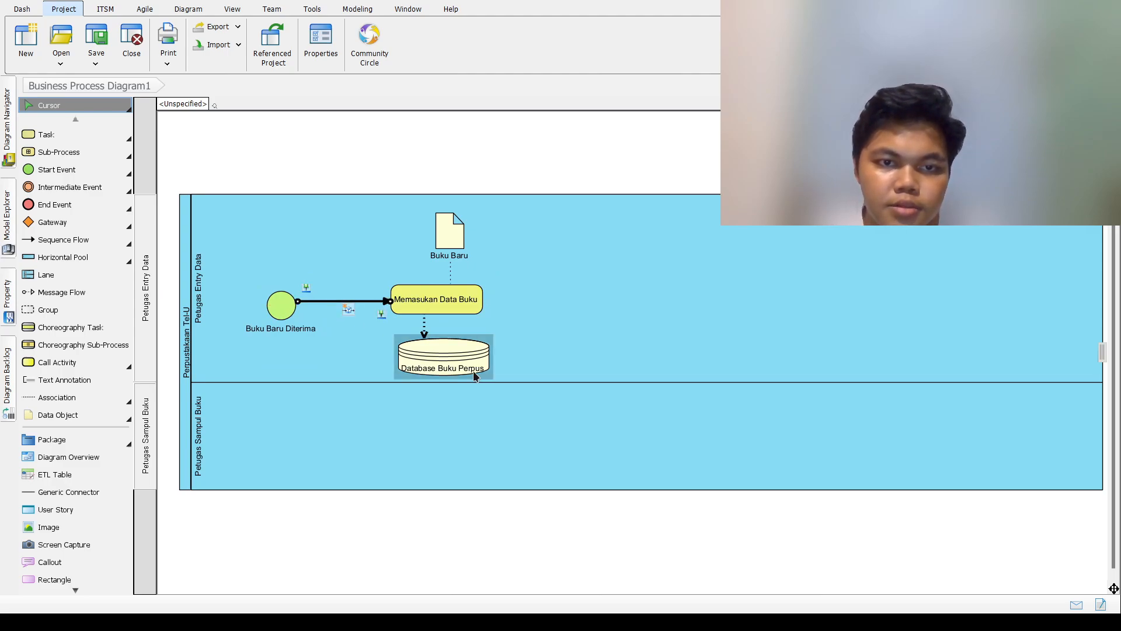
left_click_drag(453, 367, 446, 367)
left_click(533, 303)
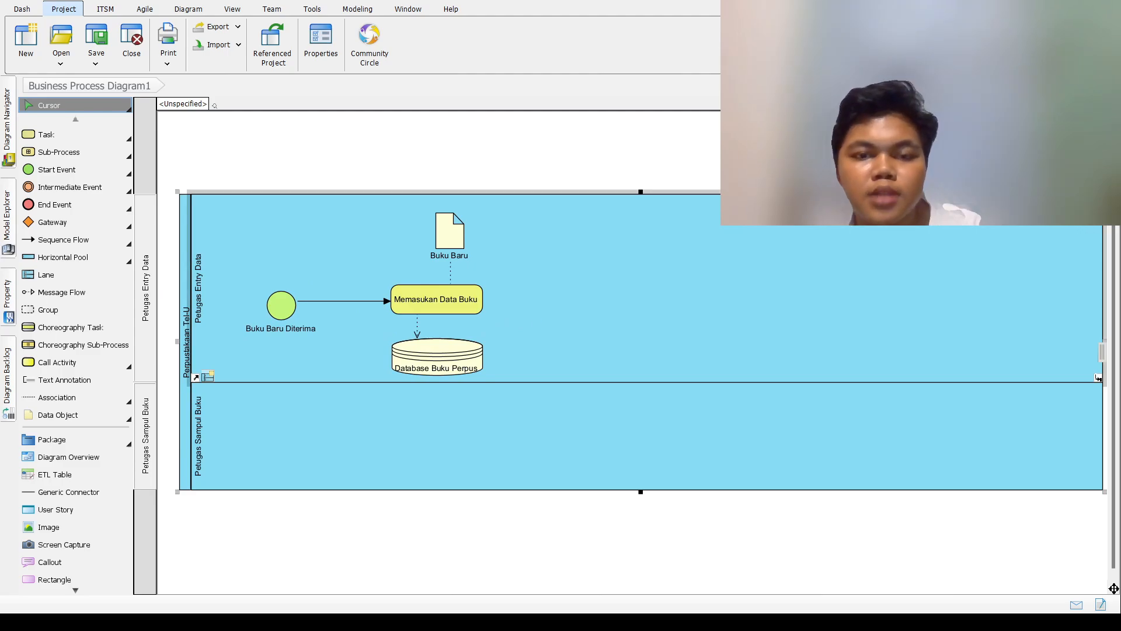
Add a task named "Mencetak Label Buku" to the right of Memasukan Data Buku, connected from it by a sequence flow
left_click(476, 296)
mouse_move(492, 274)
left_mouse_down()
mouse_move(528, 300)
mouse_move(508, 282)
left_mouse_up()
left_click(473, 301)
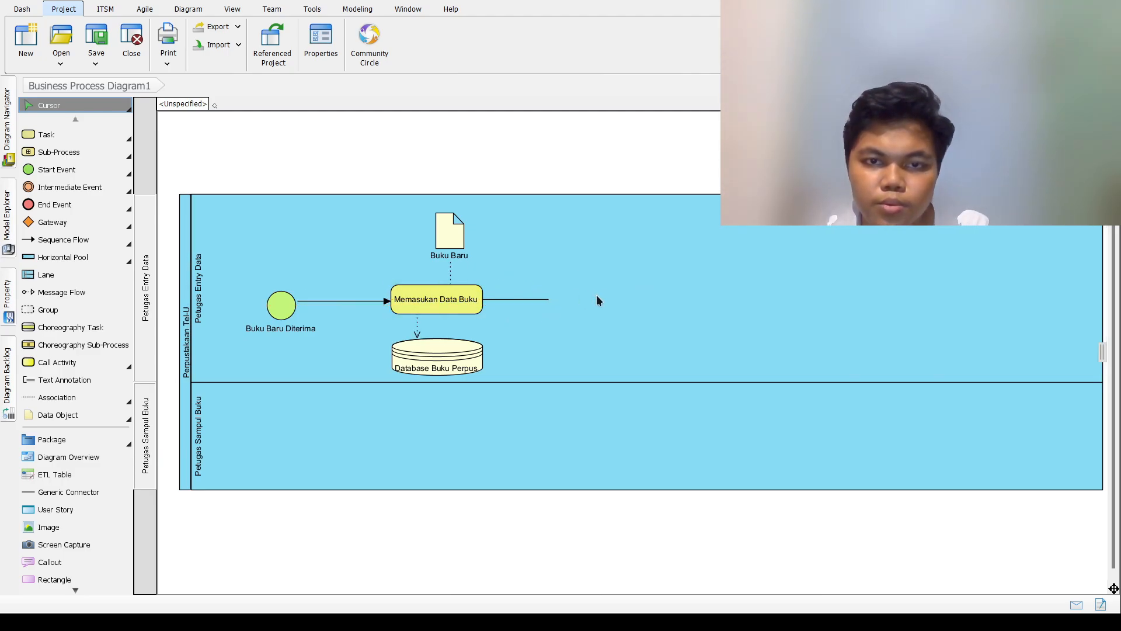
left_click_drag(560, 333, 551, 325)
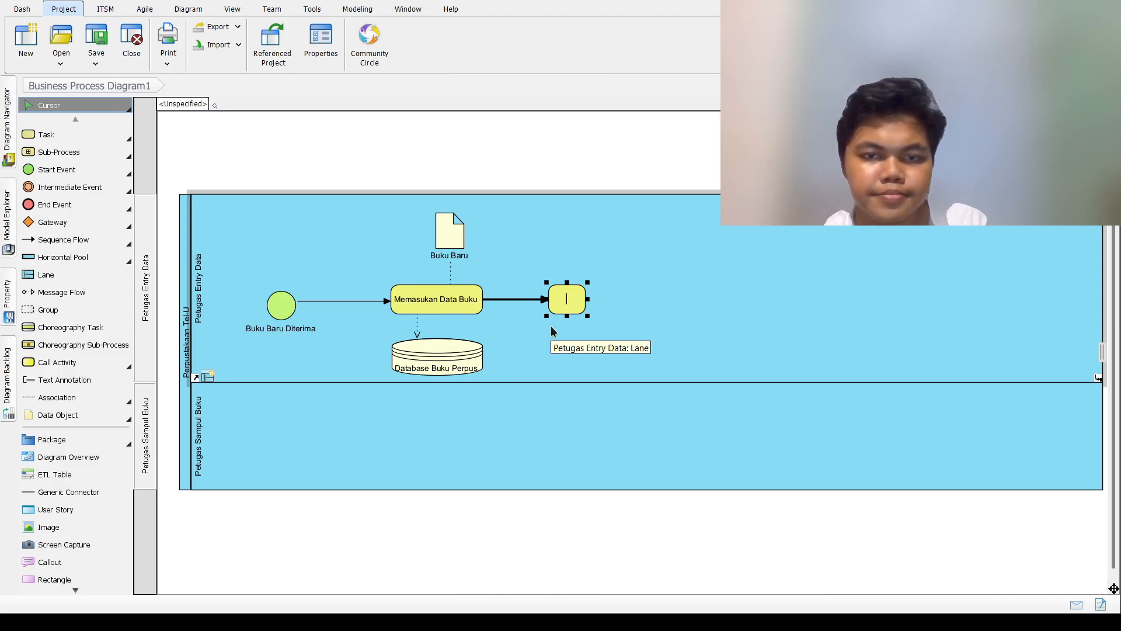
type("Mencet")
type("ak Labb")
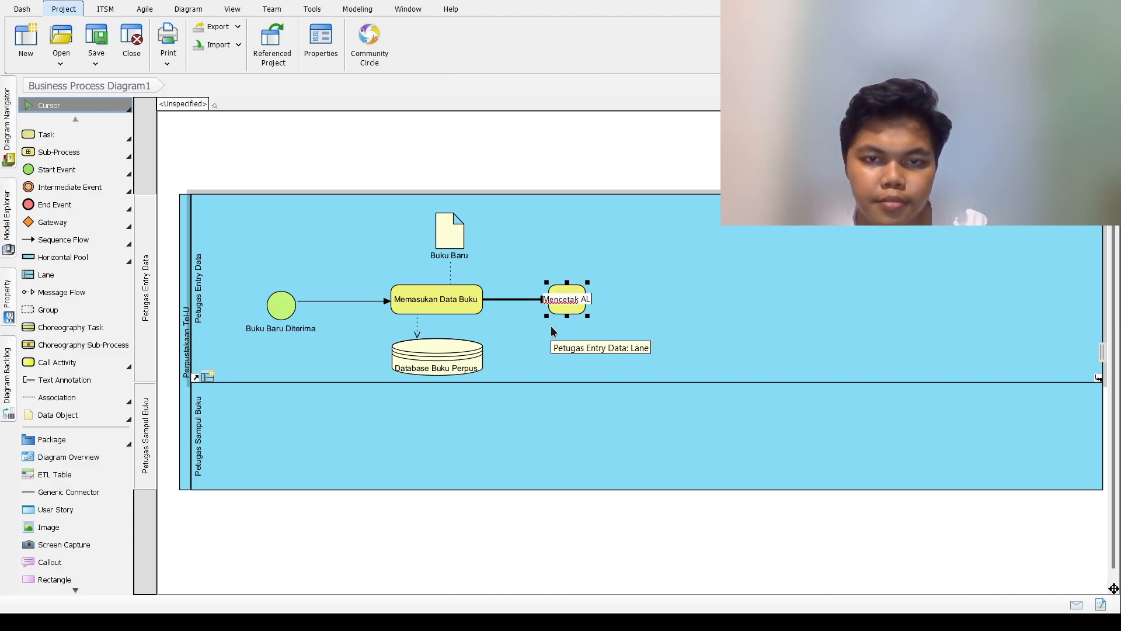
key("BackSpace")
type("el Buku")
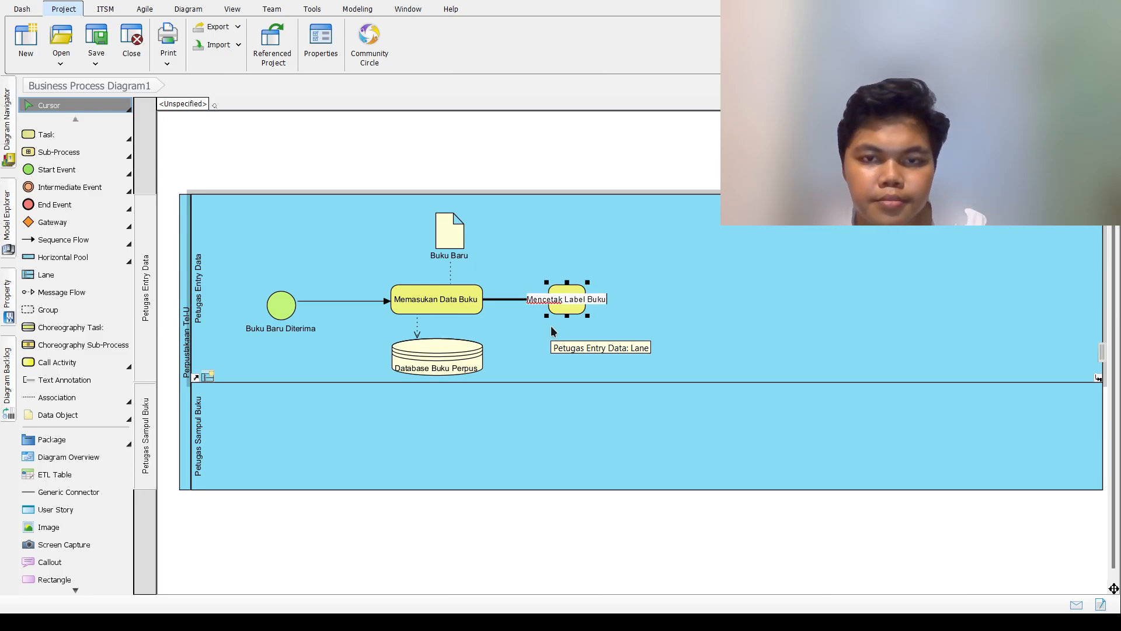
key("Return")
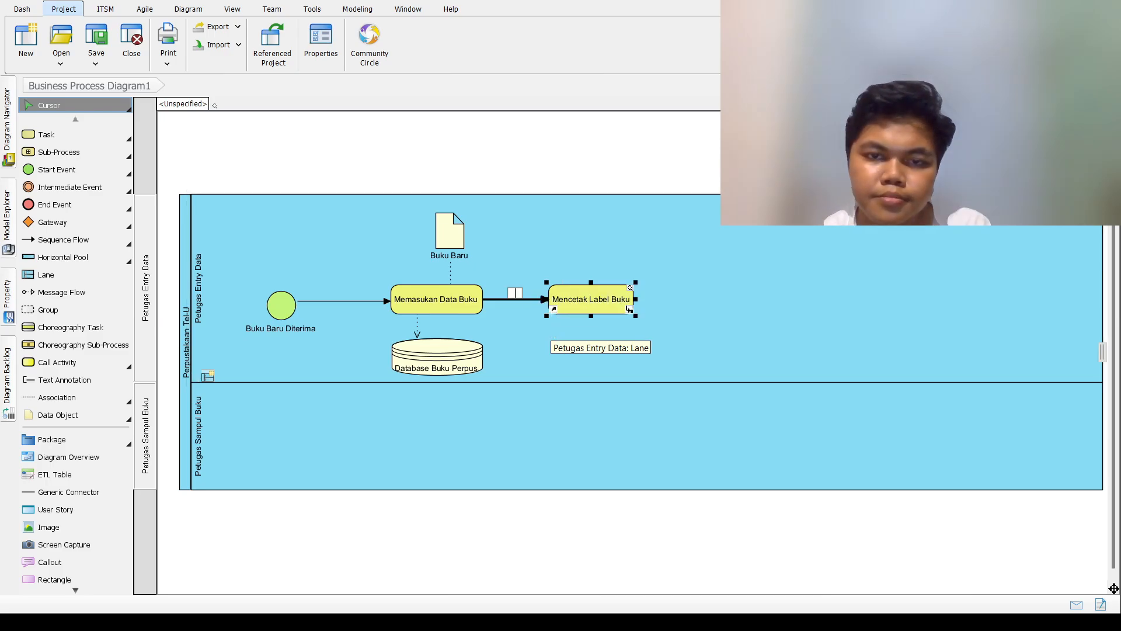
key("alt")
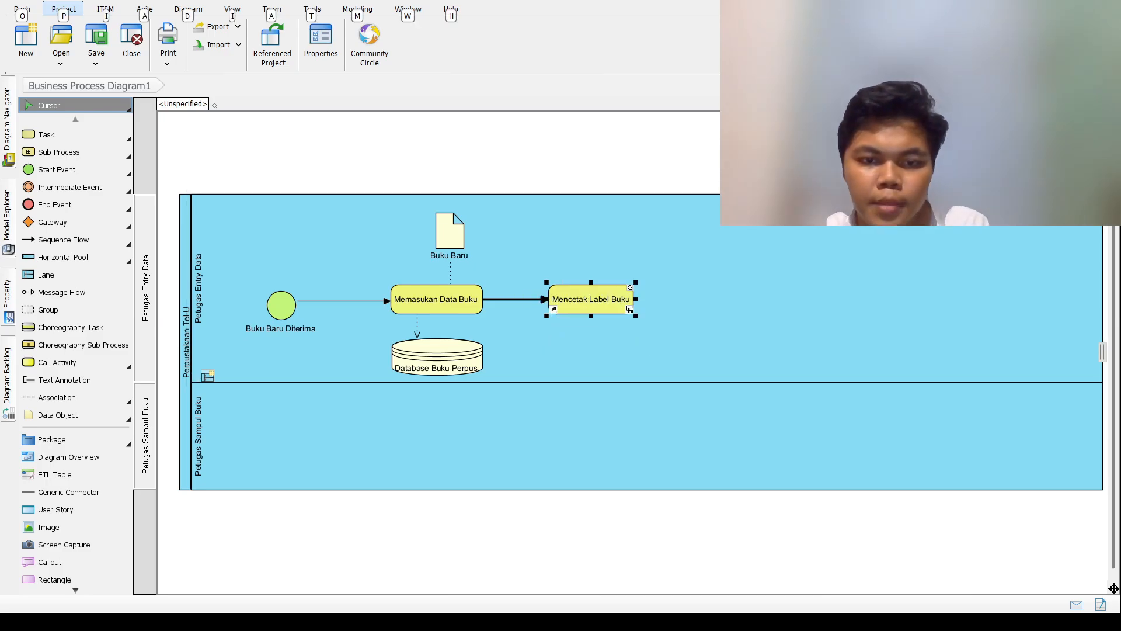
Add a task named "Menampilkan Label Buku" in the Petugas Sampul Buku lane, connected by a sequence flow from Mencetak Label Buku
left_click(648, 280)
left_click_drag(603, 361, 586, 422)
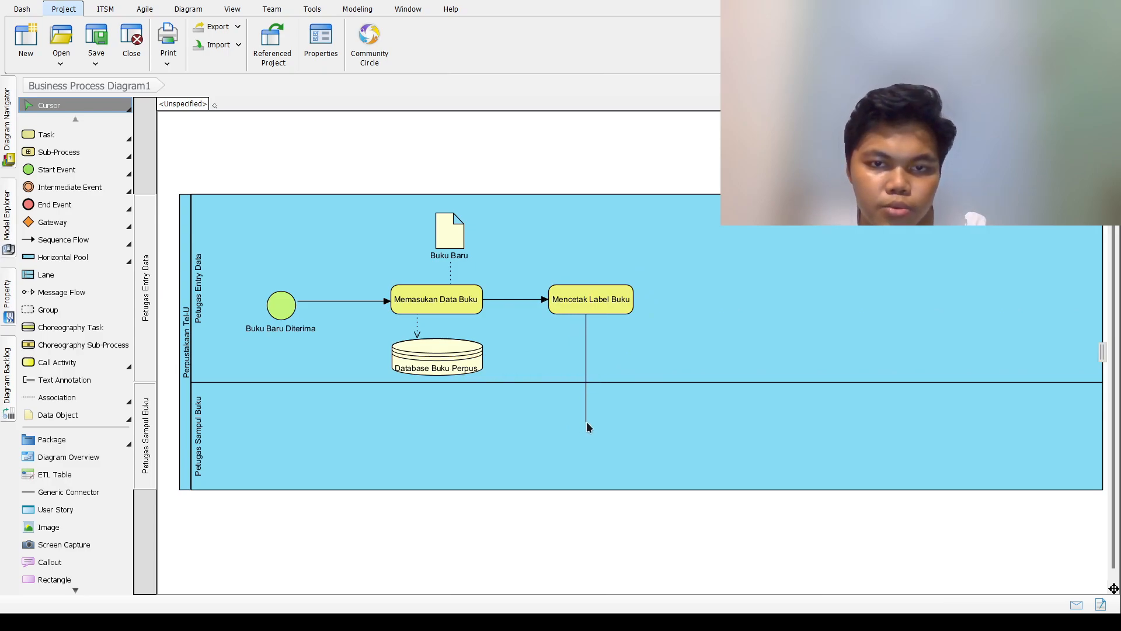
left_click(586, 466)
type("Men")
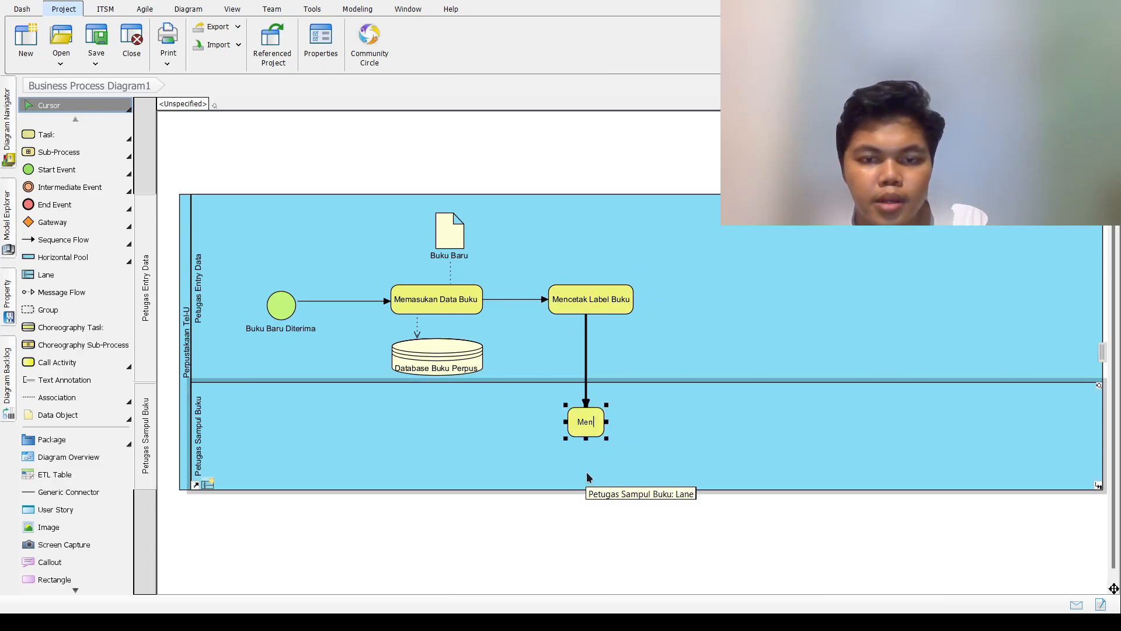
type("ampilkan A")
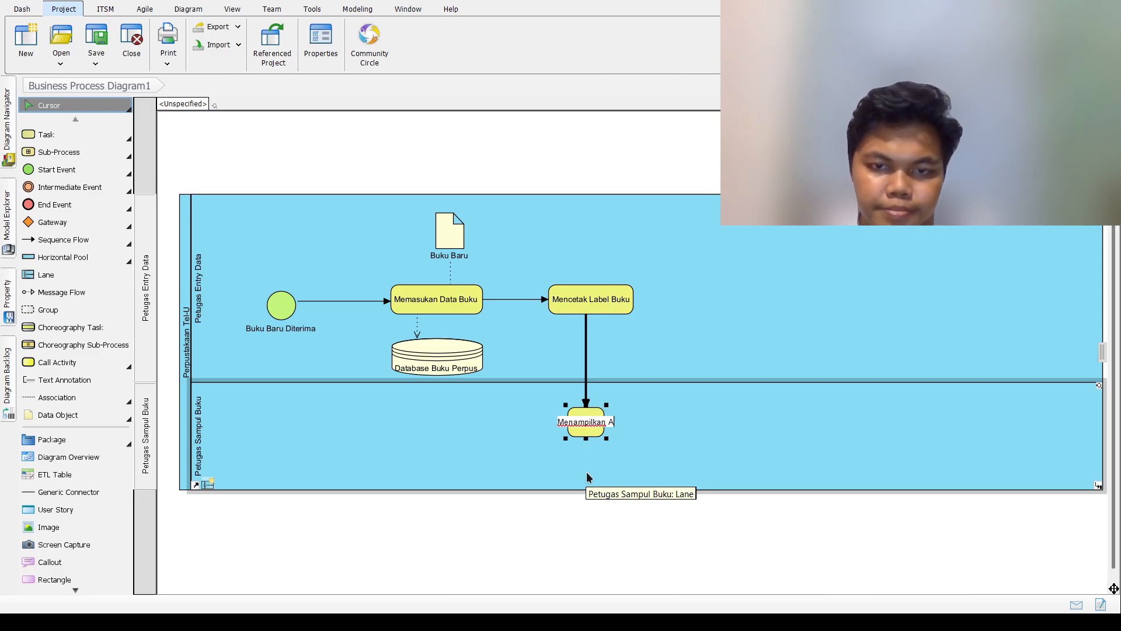
key("BackSpace")
type("Label")
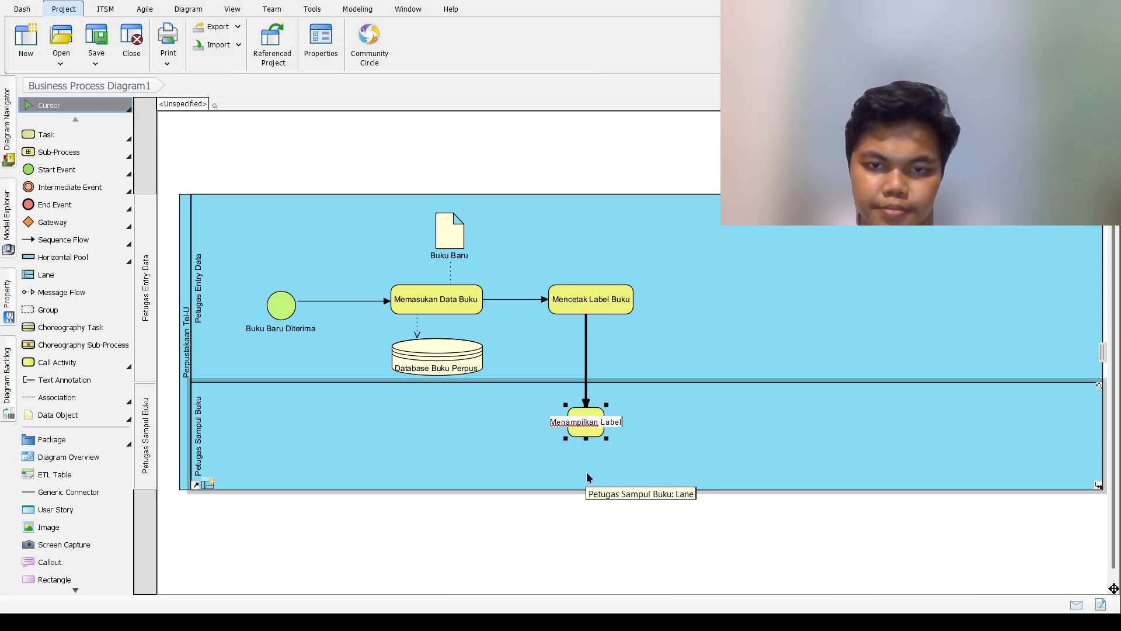
type(" Bukuk")
key("Return")
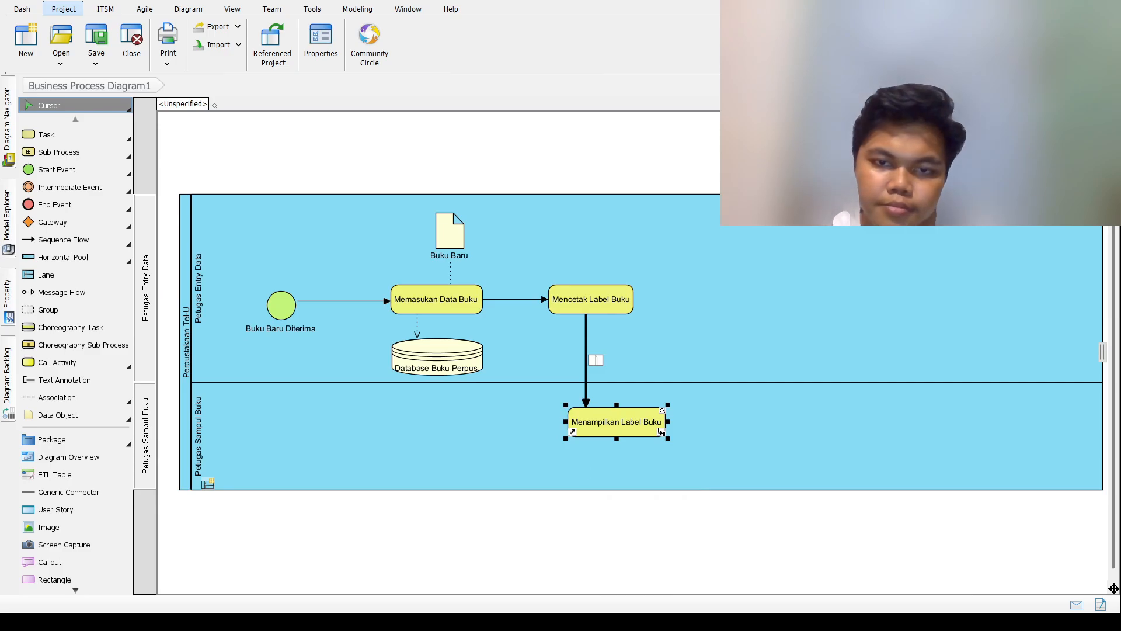
key("alt")
left_click(554, 463)
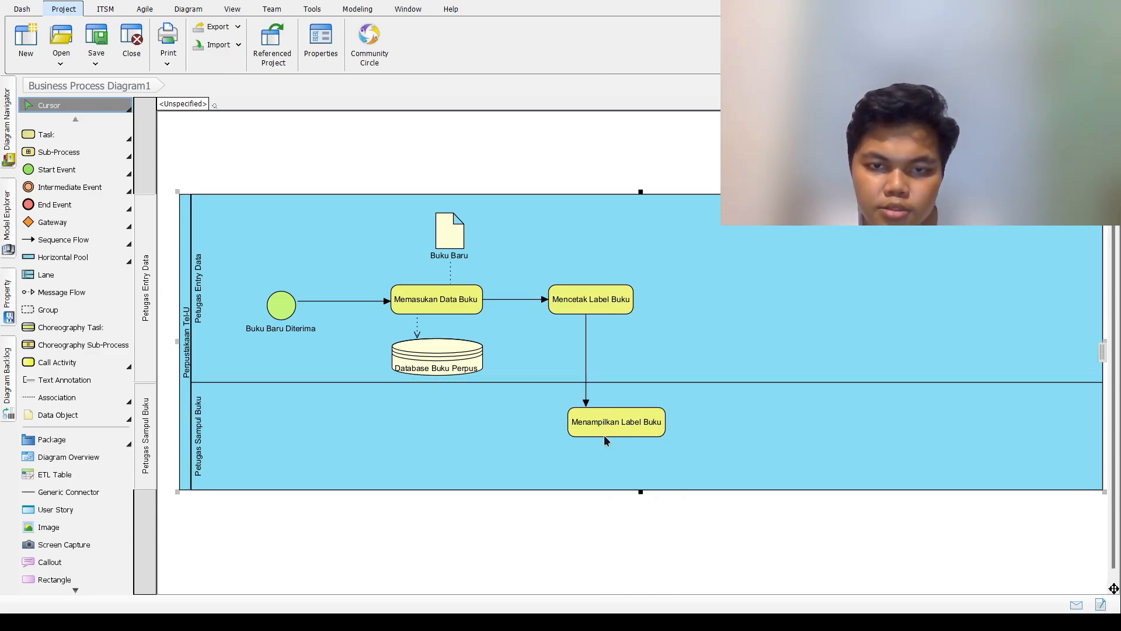
Center the Menampilkan Label Buku task beneath Mencetak Label Buku and add a parallel gateway after it, connected by a sequence flow
left_click_drag(609, 428, 586, 431)
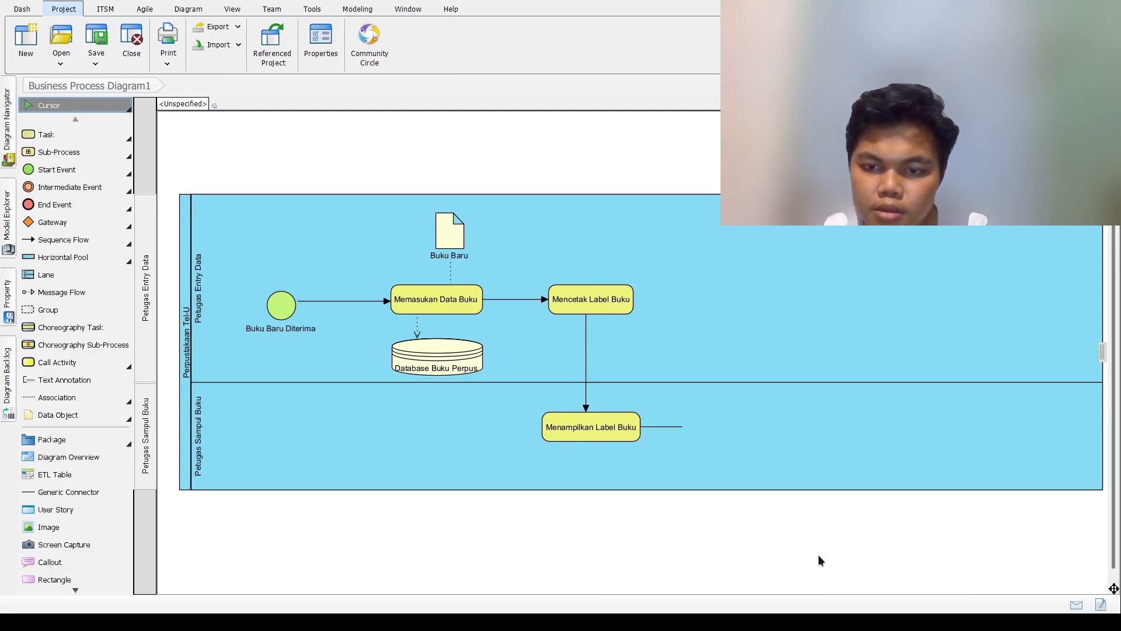
left_click(697, 499)
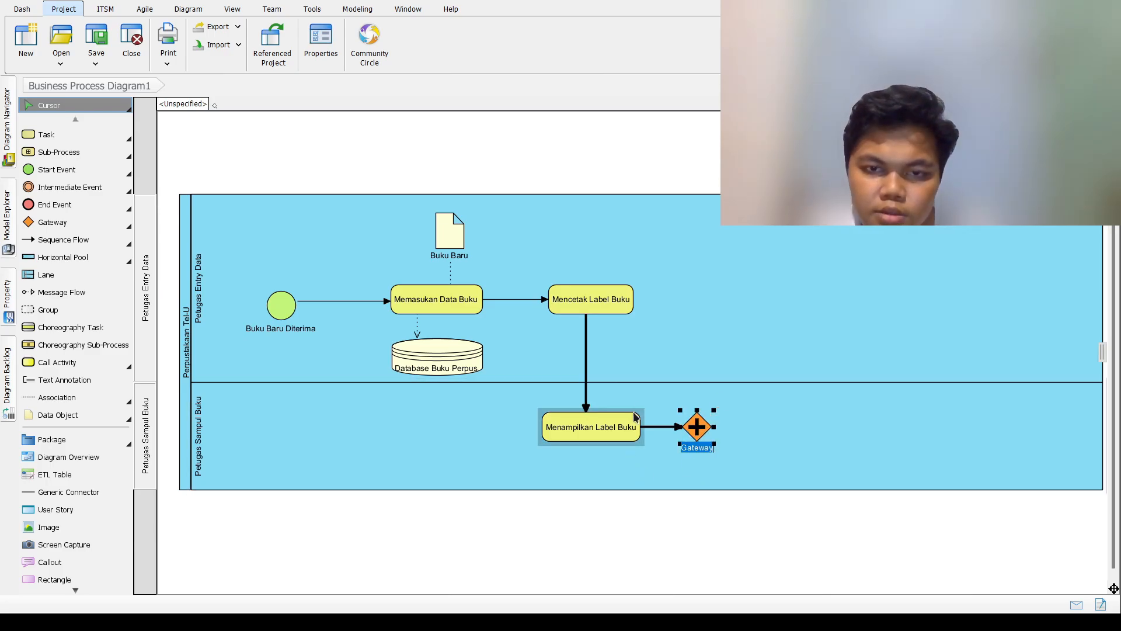
mouse_move(716, 411)
left_mouse_down()
mouse_move(741, 383)
mouse_move(770, 398)
mouse_move(762, 387)
mouse_move(703, 398)
left_mouse_up()
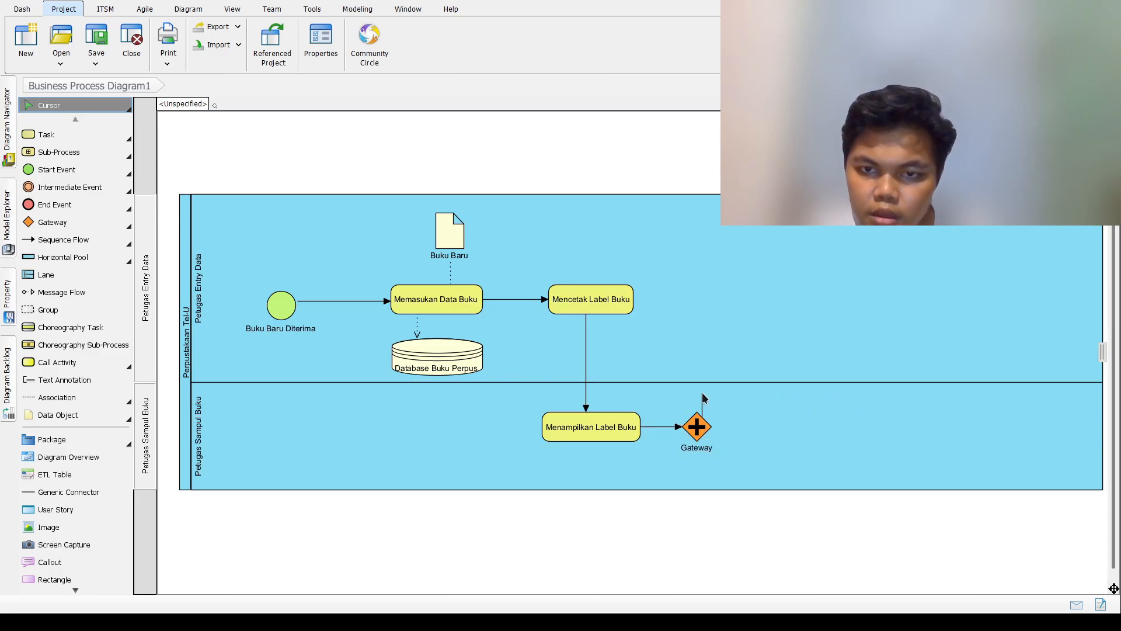
left_click(772, 395)
left_click(777, 404)
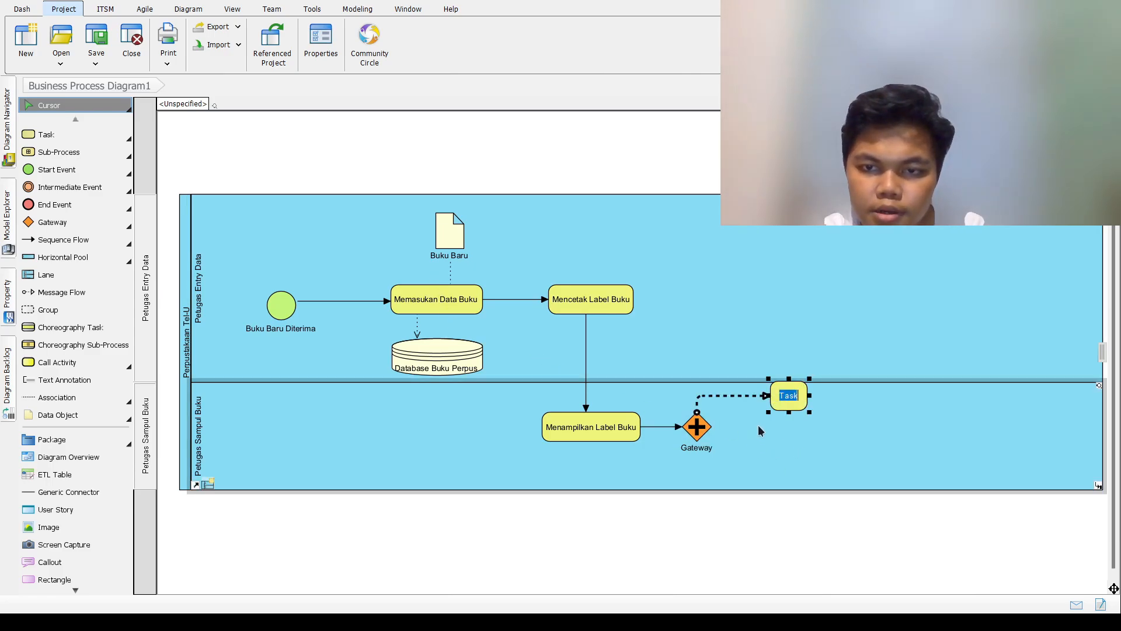
key("ctrl+z")
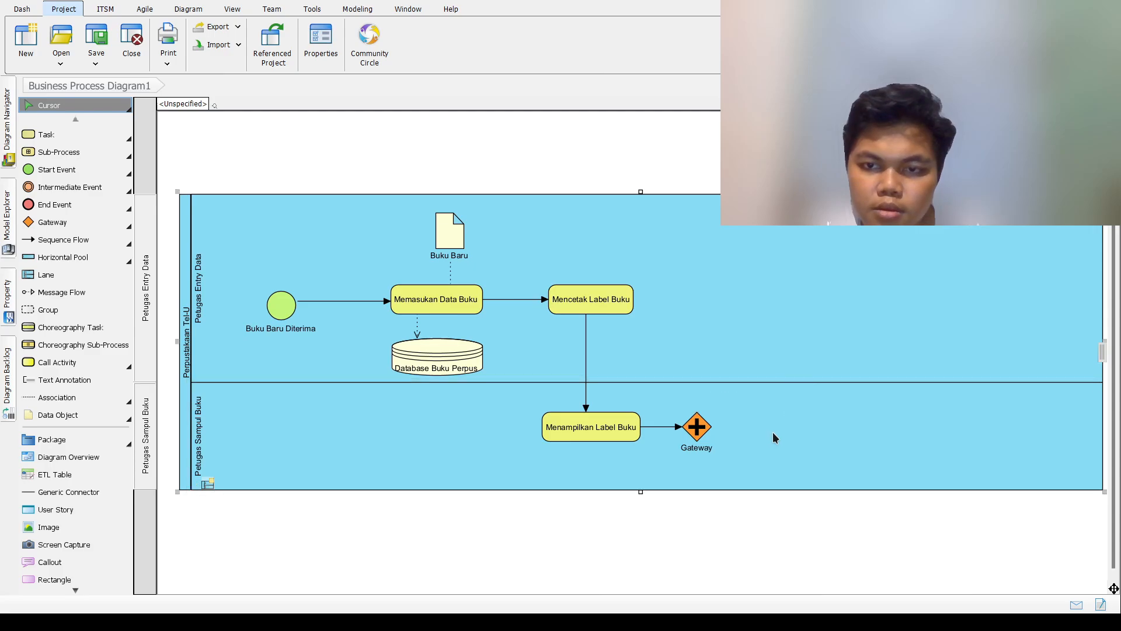
Add a task named "Menyampul Buku" on the upper branch of the parallel gateway, connected by a sequence flow
left_click_drag(674, 430, 792, 418)
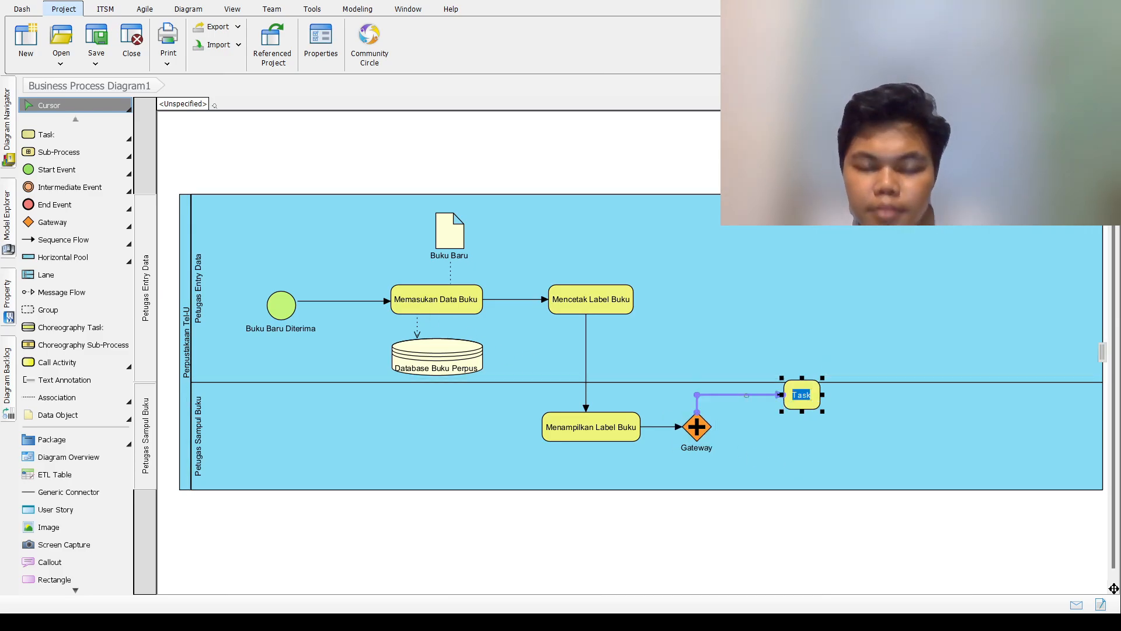
type("Meny")
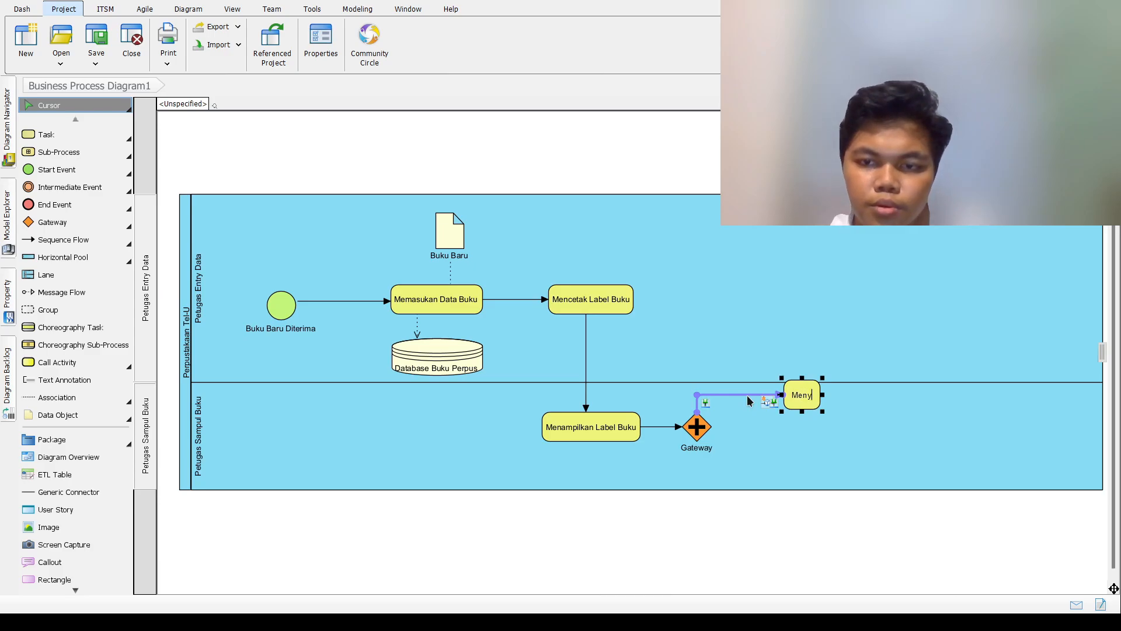
type("ampul Buku")
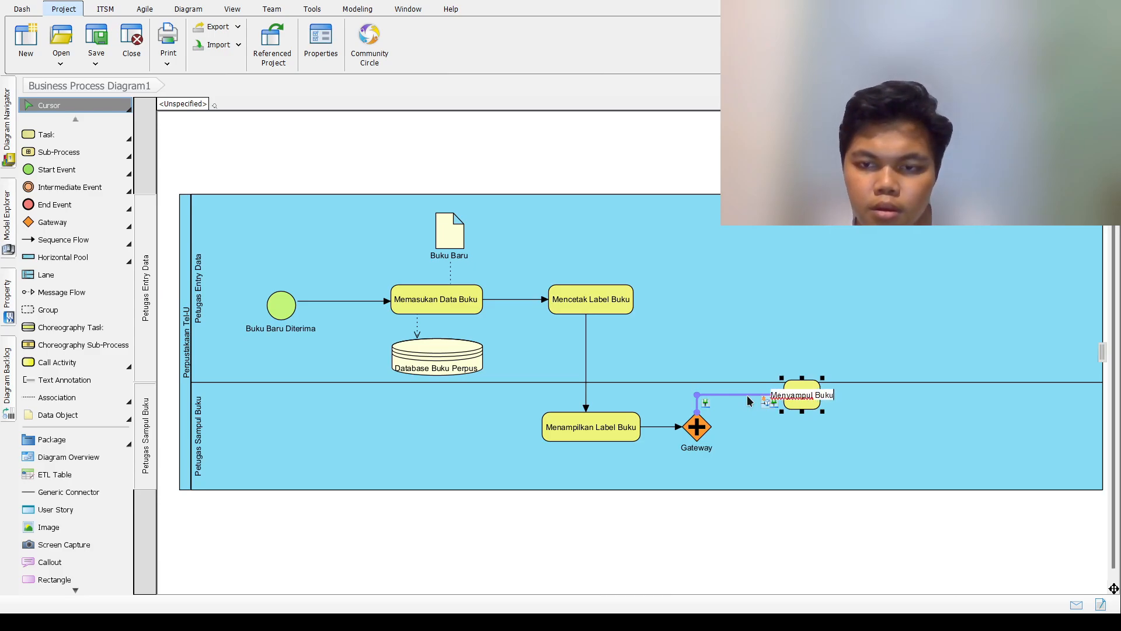
key("Return")
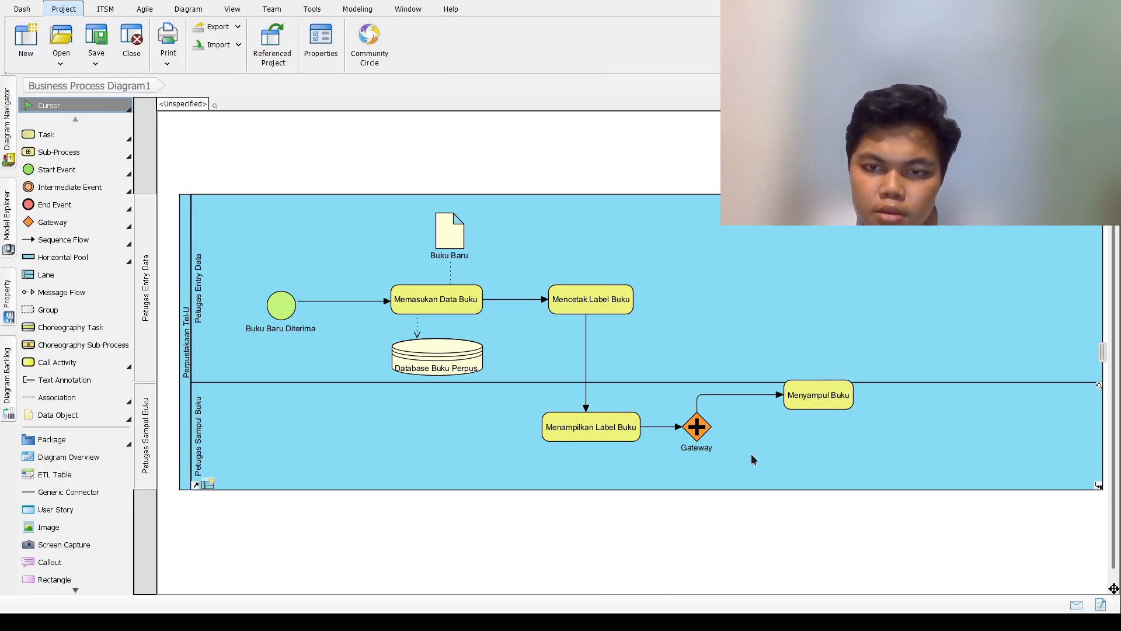
left_click(697, 432)
left_click_drag(720, 404, 790, 469)
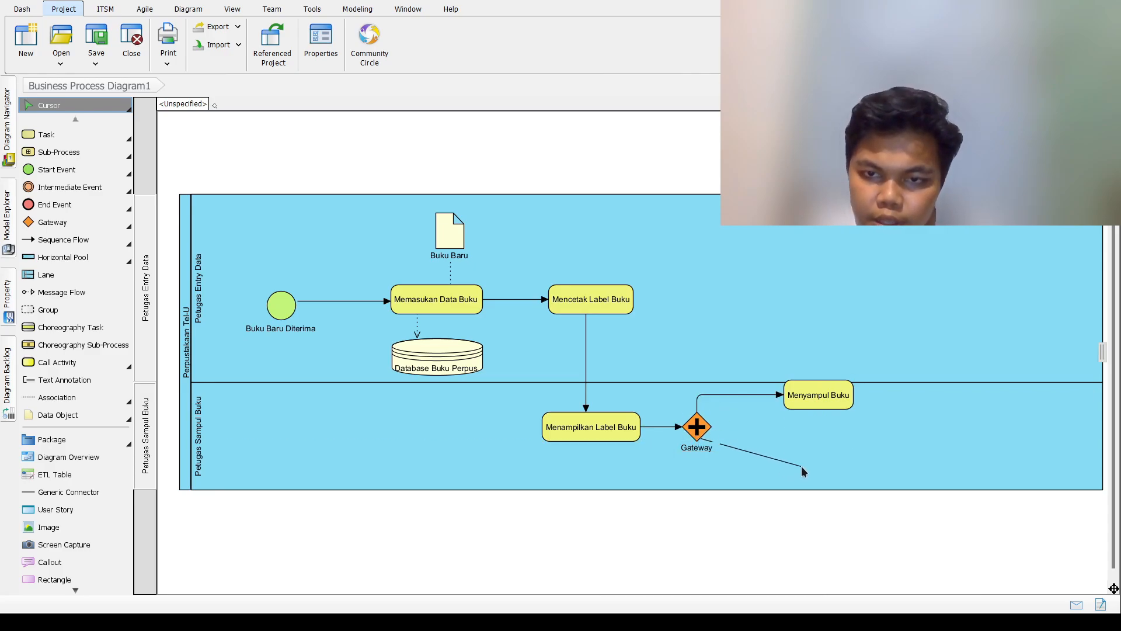
left_click(801, 475)
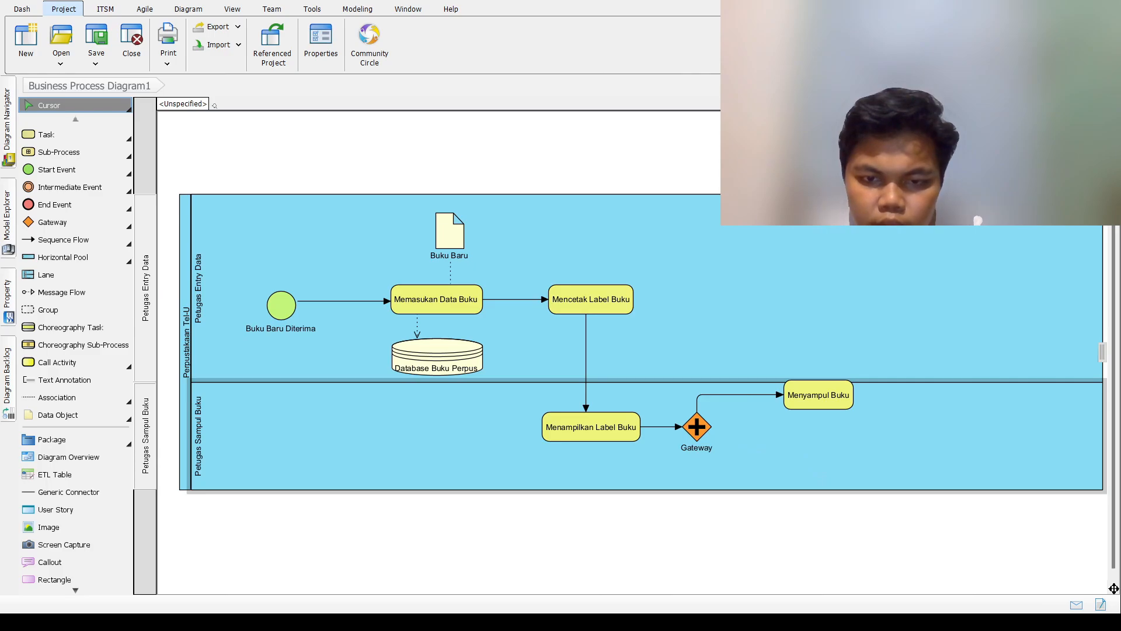
Add a task named "Memberi Cap Pada Buku" on the lower branch of the parallel gateway, connected by a sequence flow
left_click(704, 428)
left_click_drag(722, 404, 805, 453)
left_click(765, 465)
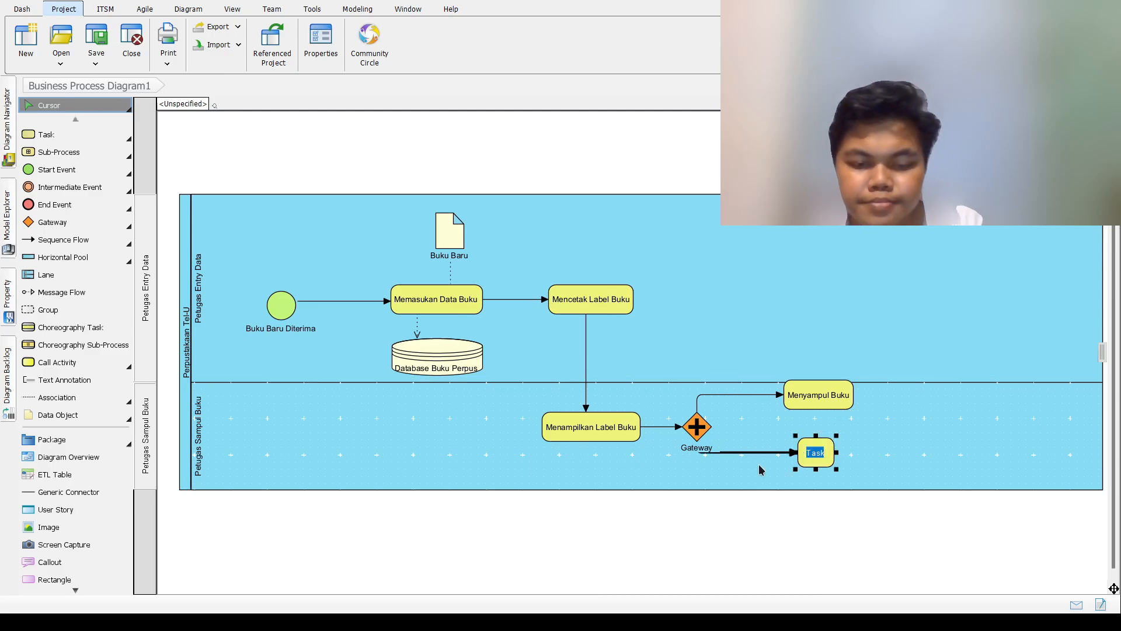
type("Memberi")
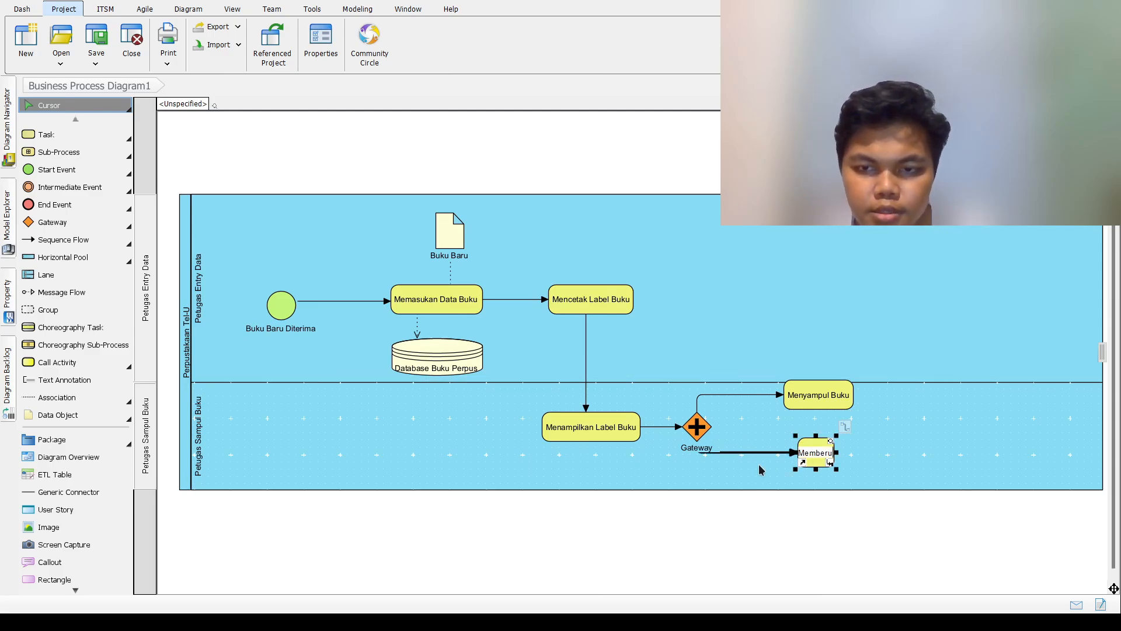
type(" Cap")
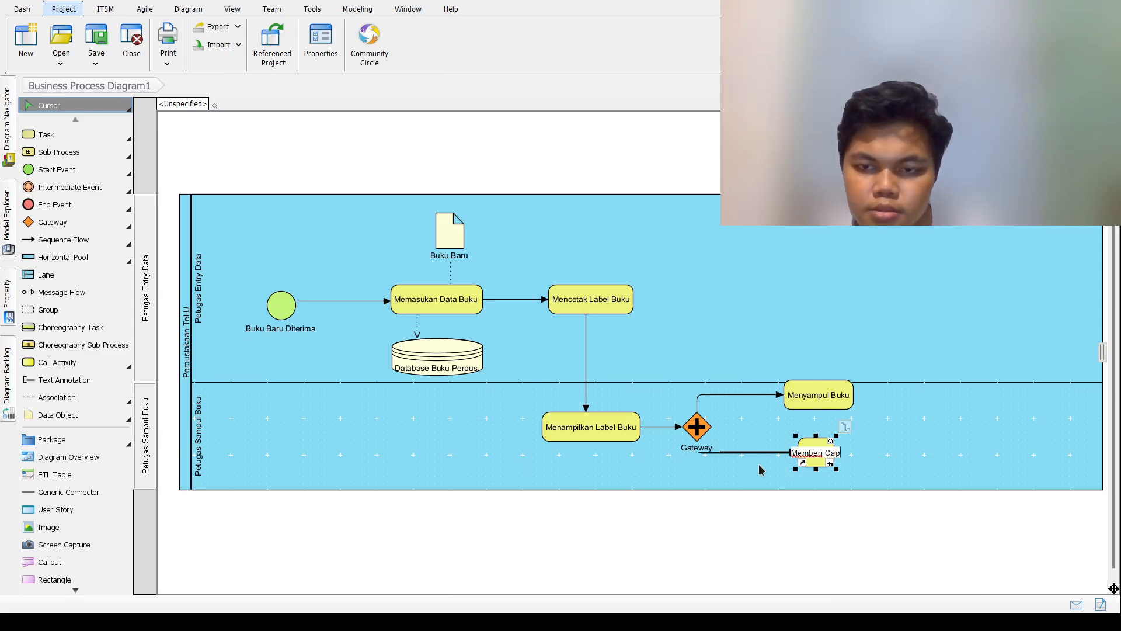
type(" Pada")
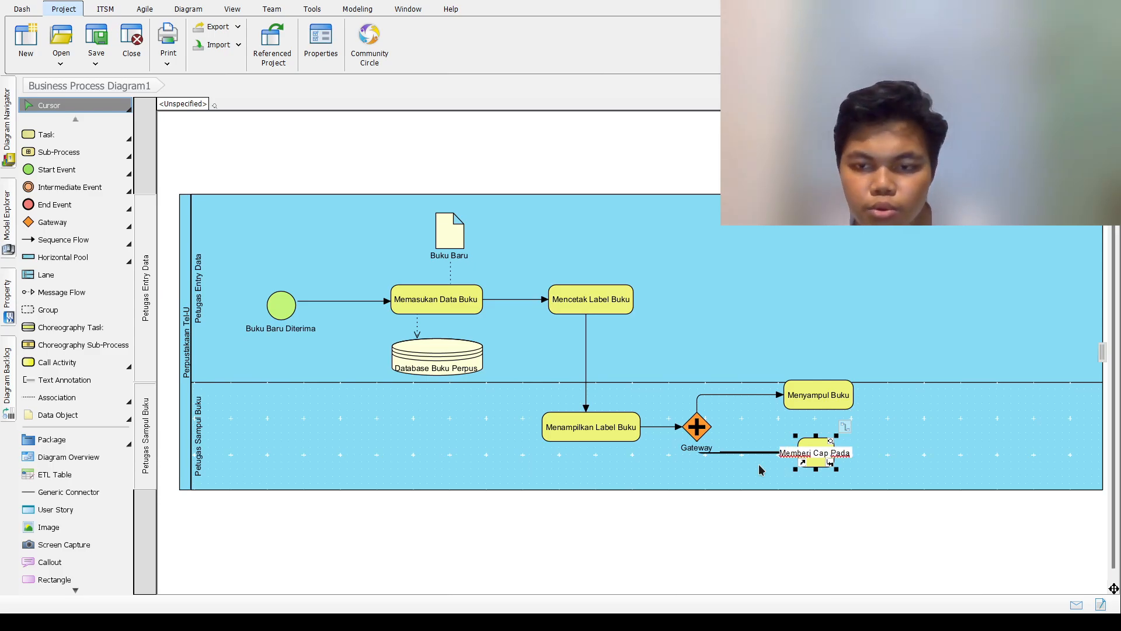
type(" Bukuk")
key("Return")
Clear the parallel gateway's label and center the Memberi Cap Pada Buku task beneath Menyampul Buku
double_click(693, 449)
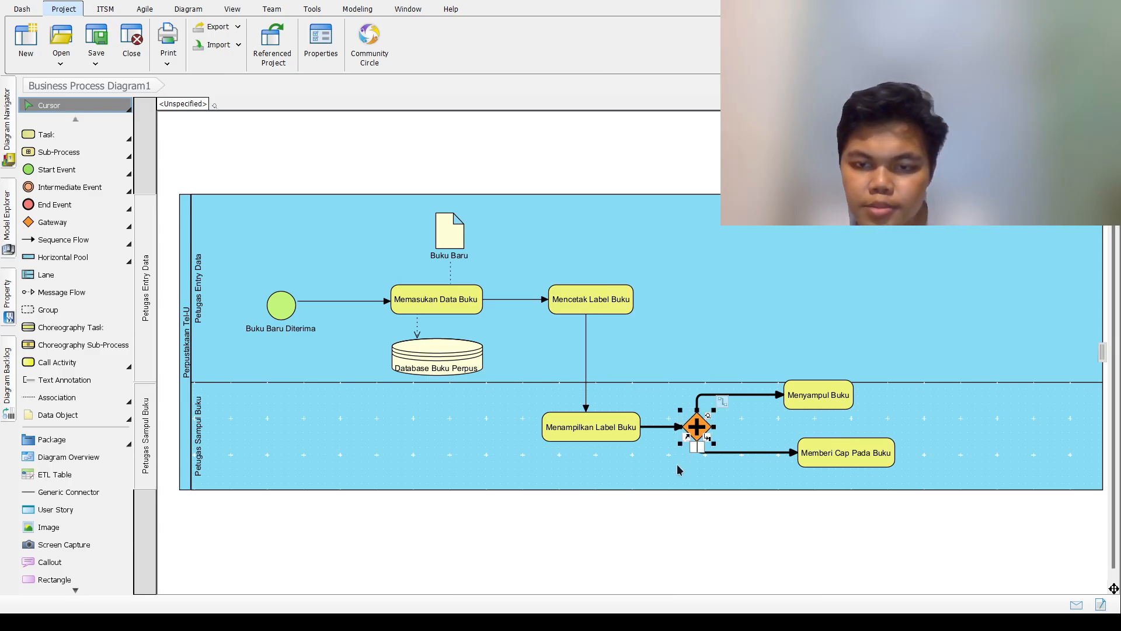
key("BackSpace")
left_click(748, 453)
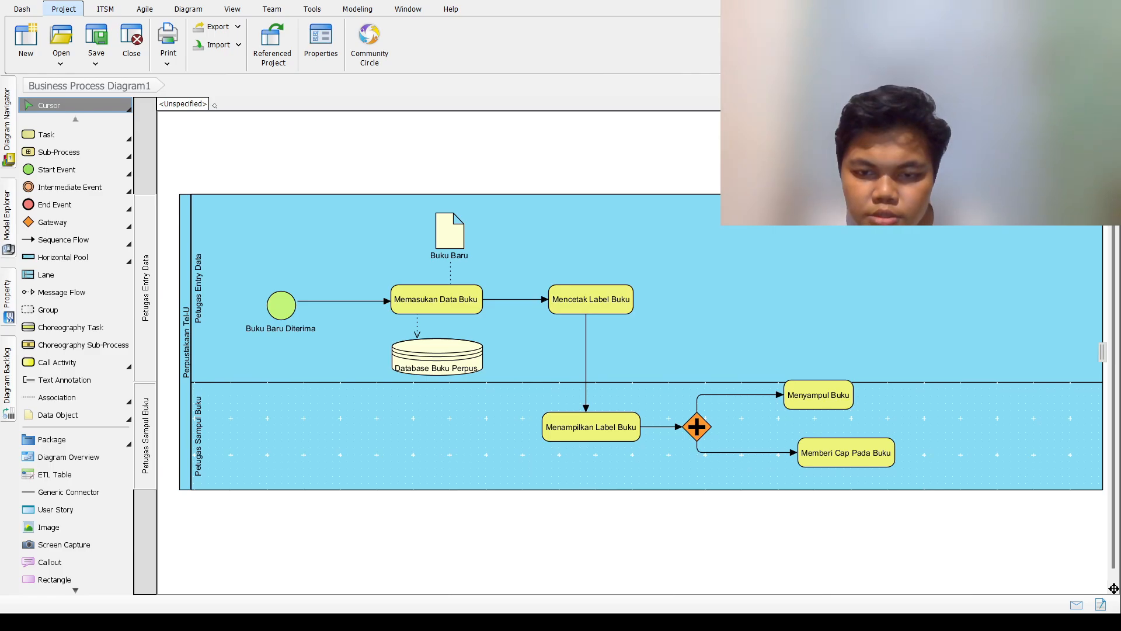
left_click_drag(829, 457, 799, 452)
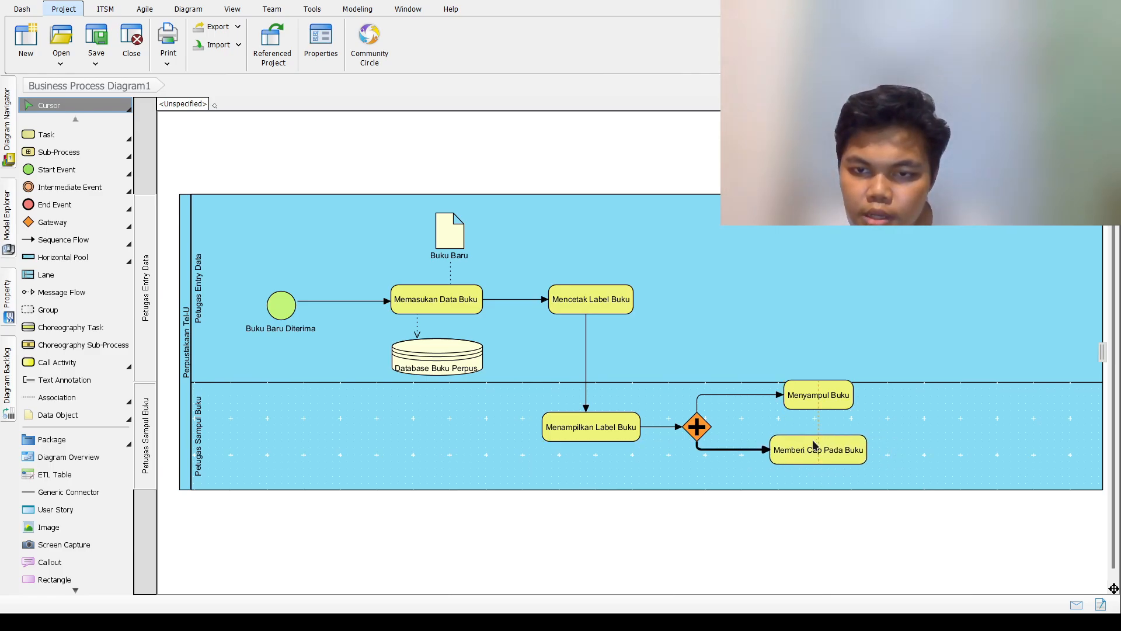
Shift Menyampul Buku slightly down and merge both branch tasks into an unlabeled parallel gateway with sequence flows
left_click_drag(818, 394, 908, 424)
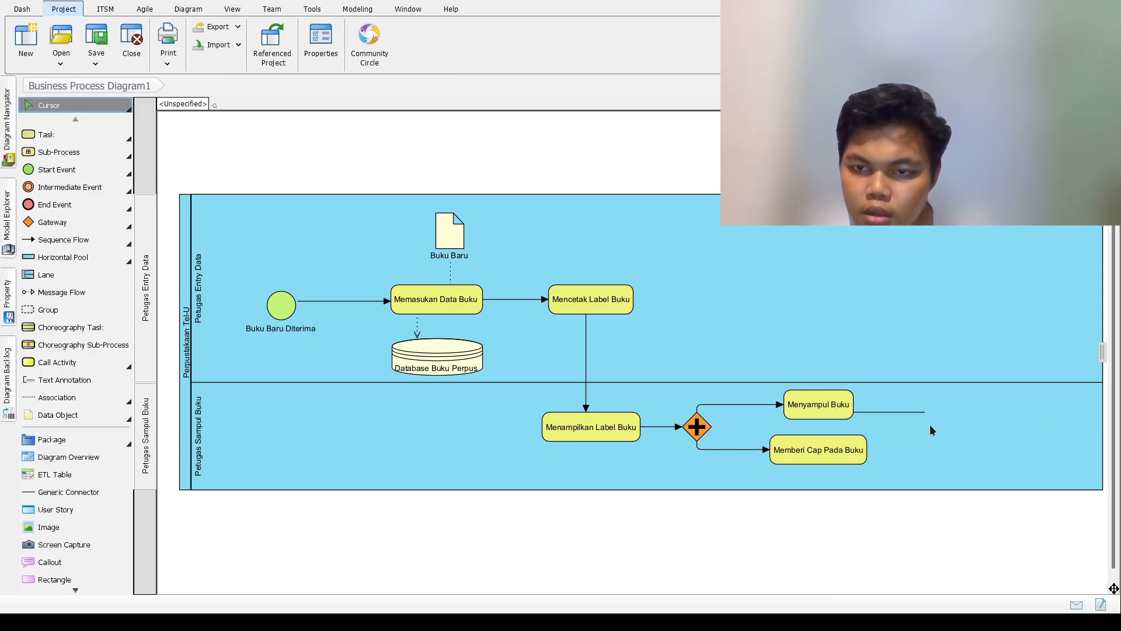
left_click_drag(941, 426, 940, 468)
left_click(854, 450)
left_click(903, 442)
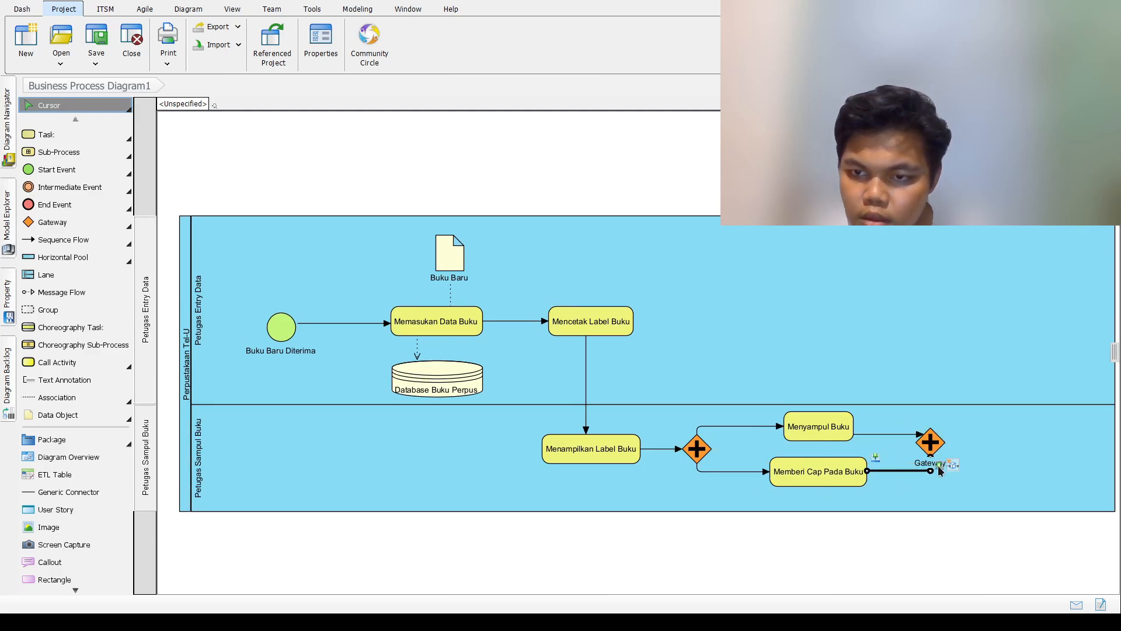
left_click(938, 465)
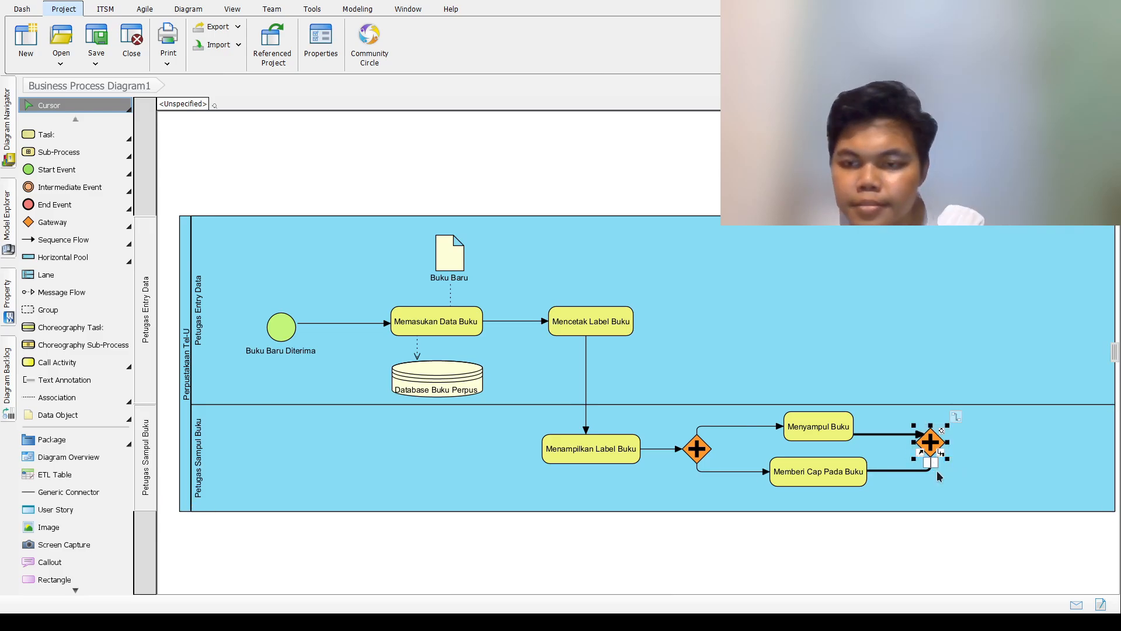
left_click(958, 484)
Reroute the sequence flow from Menyampul Buku so that it bends down into the top of the merging gateway
left_click(910, 434)
left_click_drag(909, 434, 889, 417)
left_click(973, 464)
left_click(885, 427)
left_click(987, 480)
Add a task named "Meletakan Buku Di Rak" after the merging gateway, connected by a sequence flow and level with the gateway
left_click(64, 240)
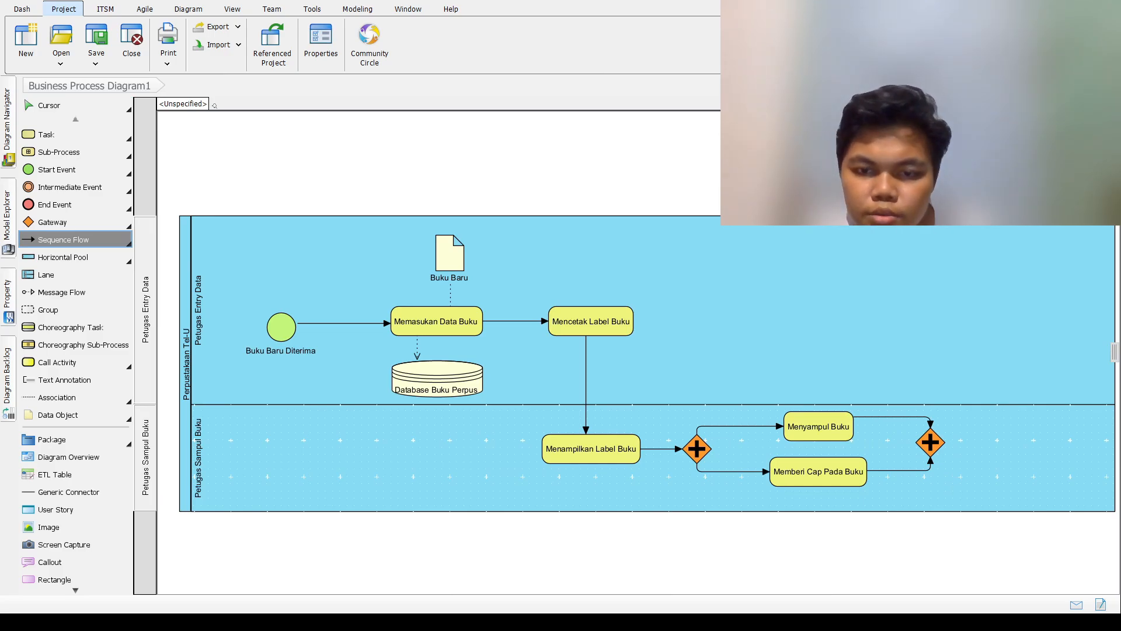
left_click_drag(942, 443, 999, 444)
left_click(926, 477)
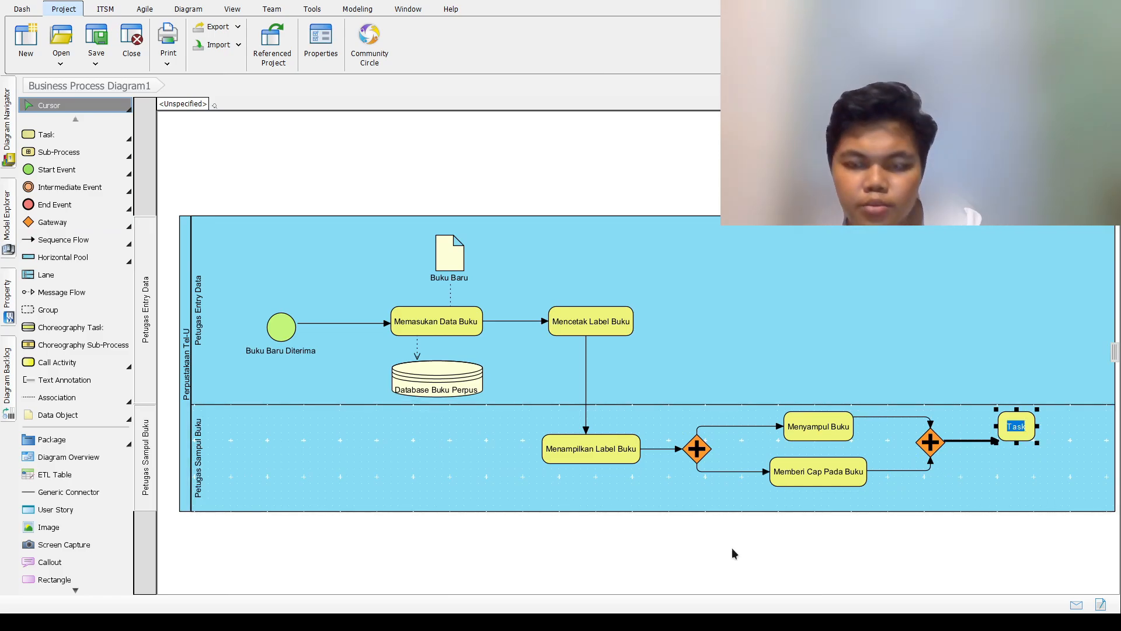
type("Meletakan")
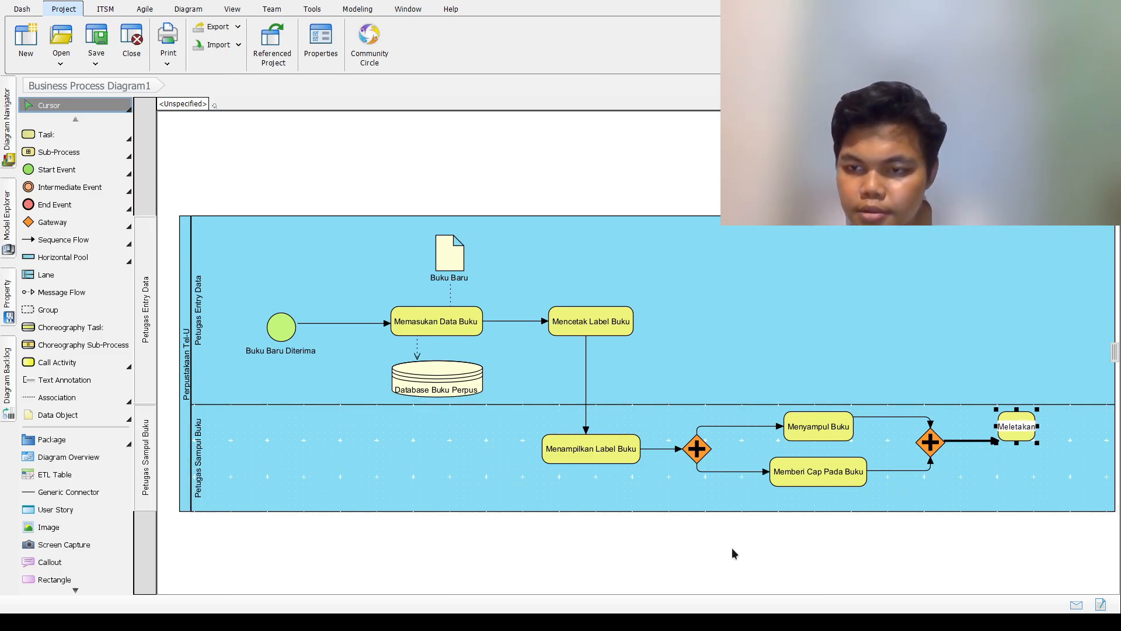
type(" Bu")
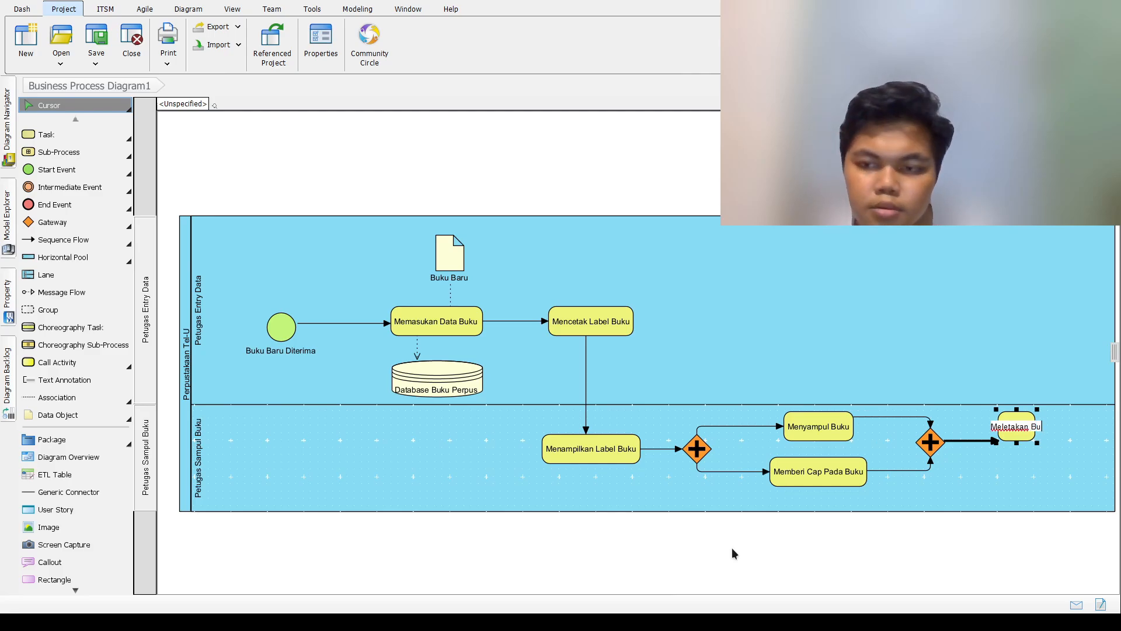
type("ku Di rak")
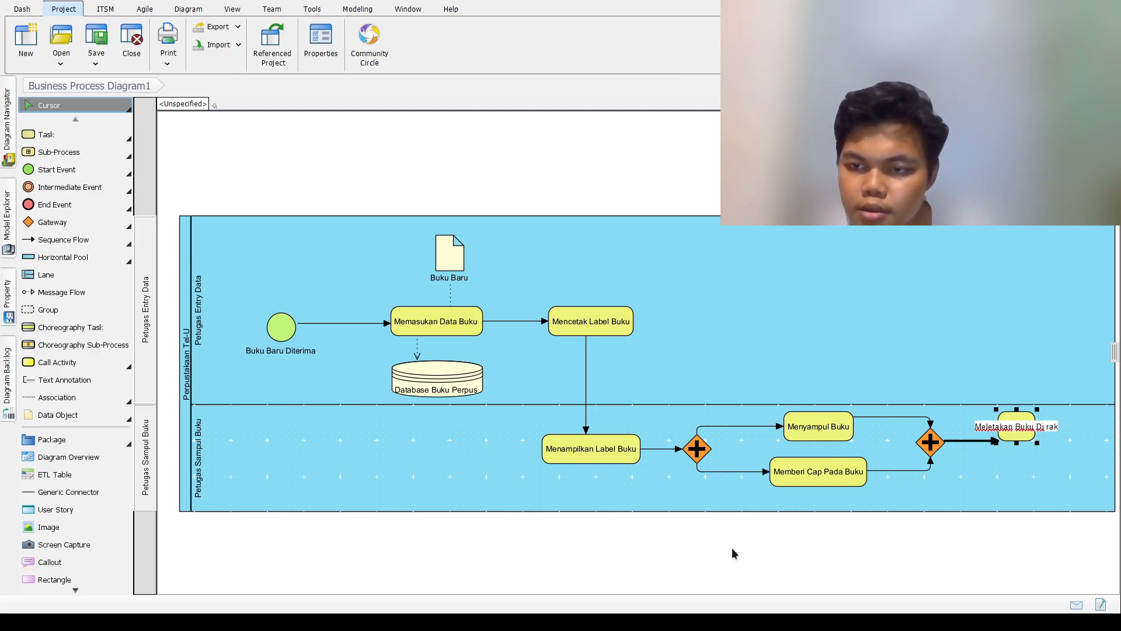
key("BackSpace")
key("BackSpace")
key("BackSpace")
type("Ra")
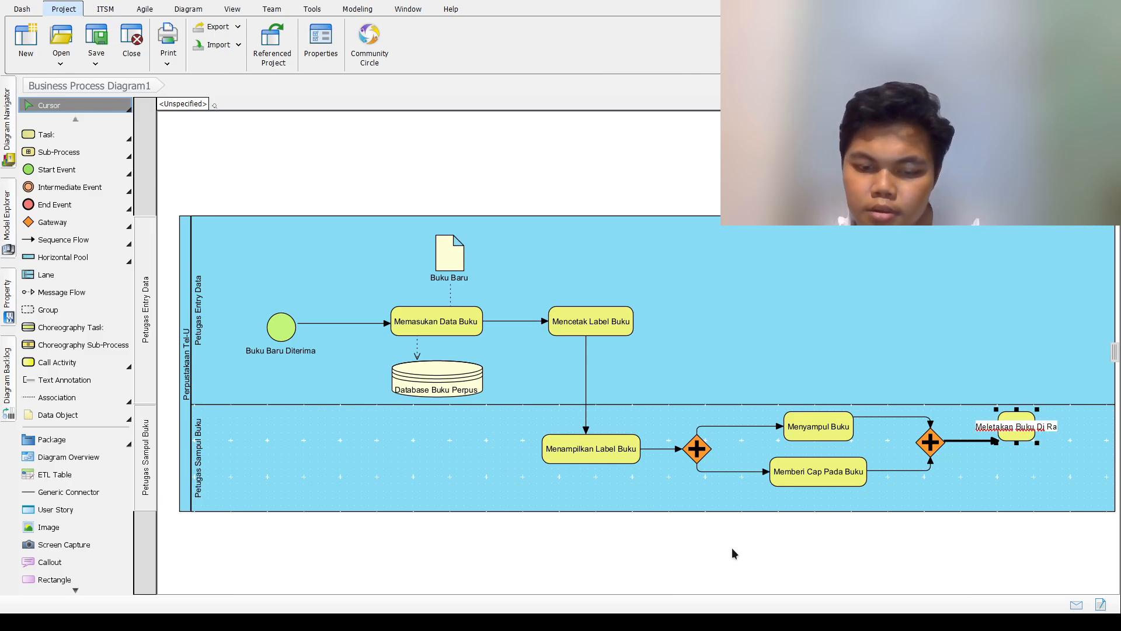
type("k")
key("Return")
key("alt")
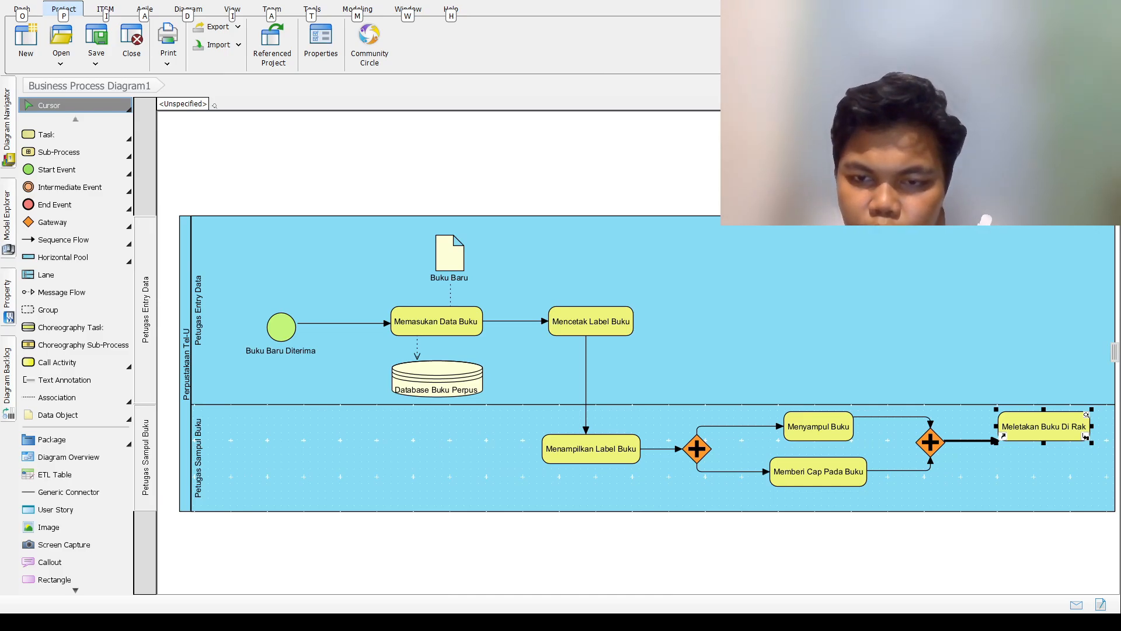
left_click_drag(1074, 430, 1062, 444)
Add an end event named "Buku Siap Di Pinjam" after Meletakan Buku Di Rak, connected by a sequence flow
left_click(1090, 417)
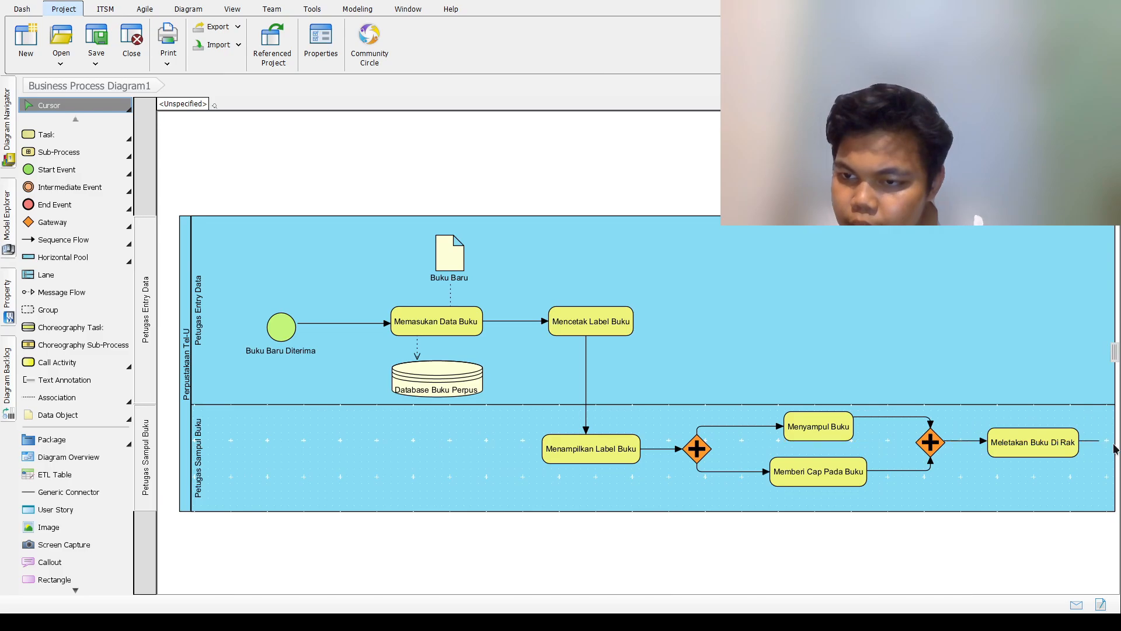
left_click(1063, 478)
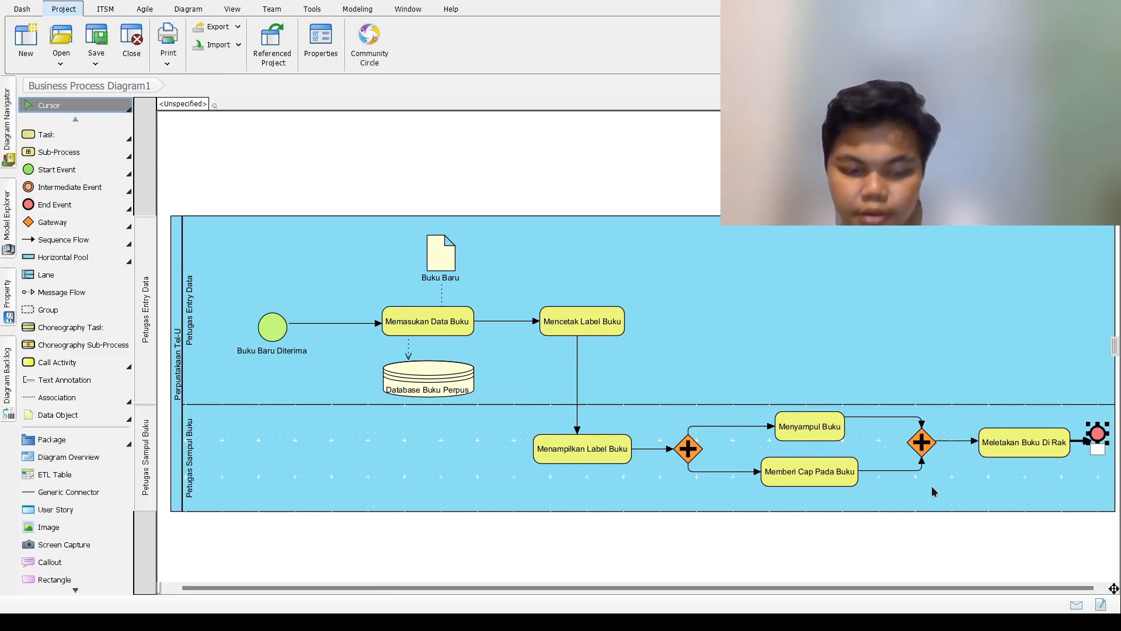
type("Buk")
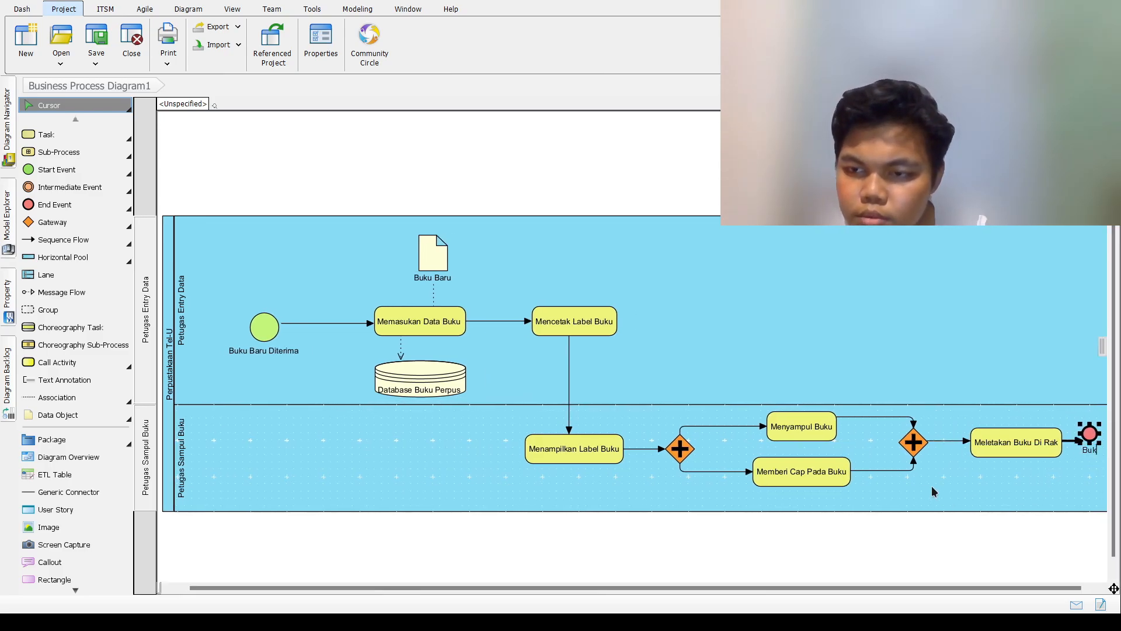
type("u Siap Di")
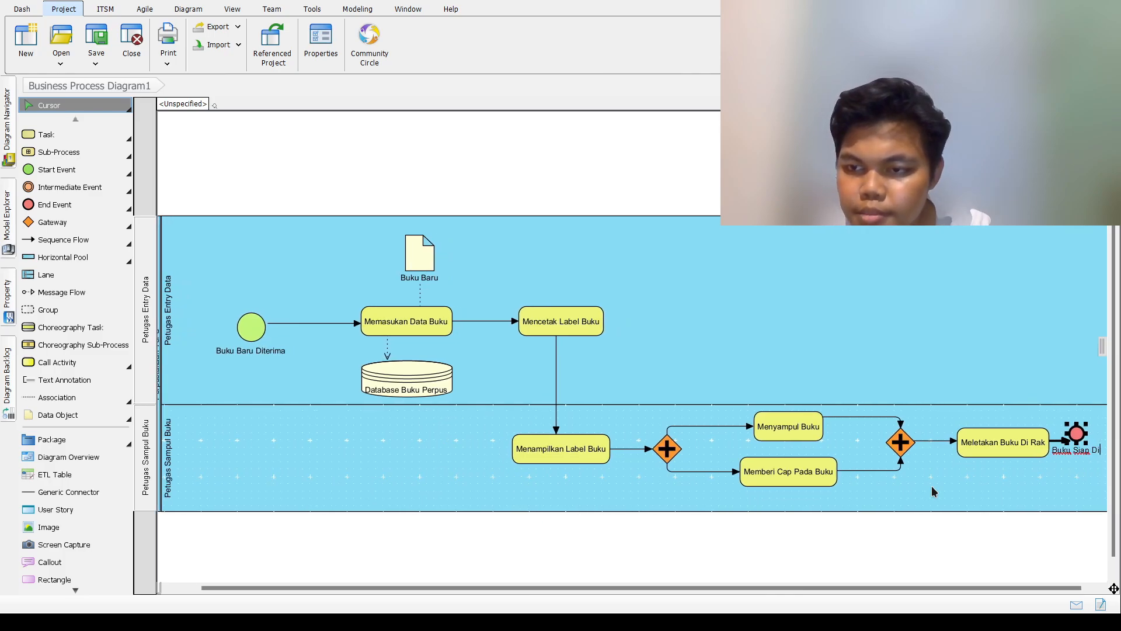
type(" Pinjam")
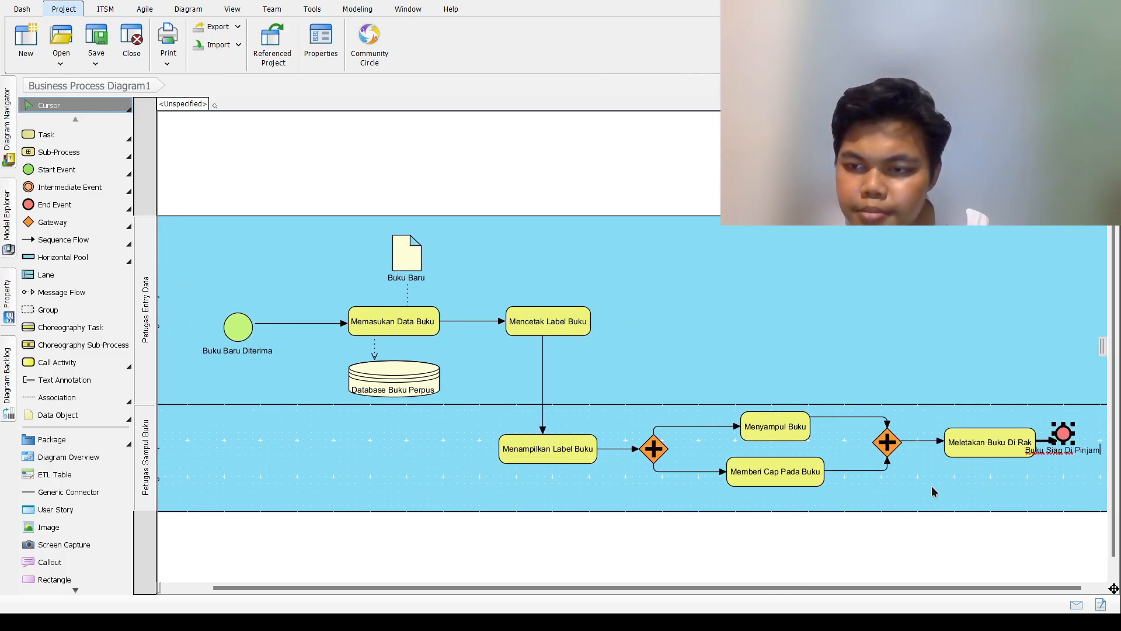
key("Return")
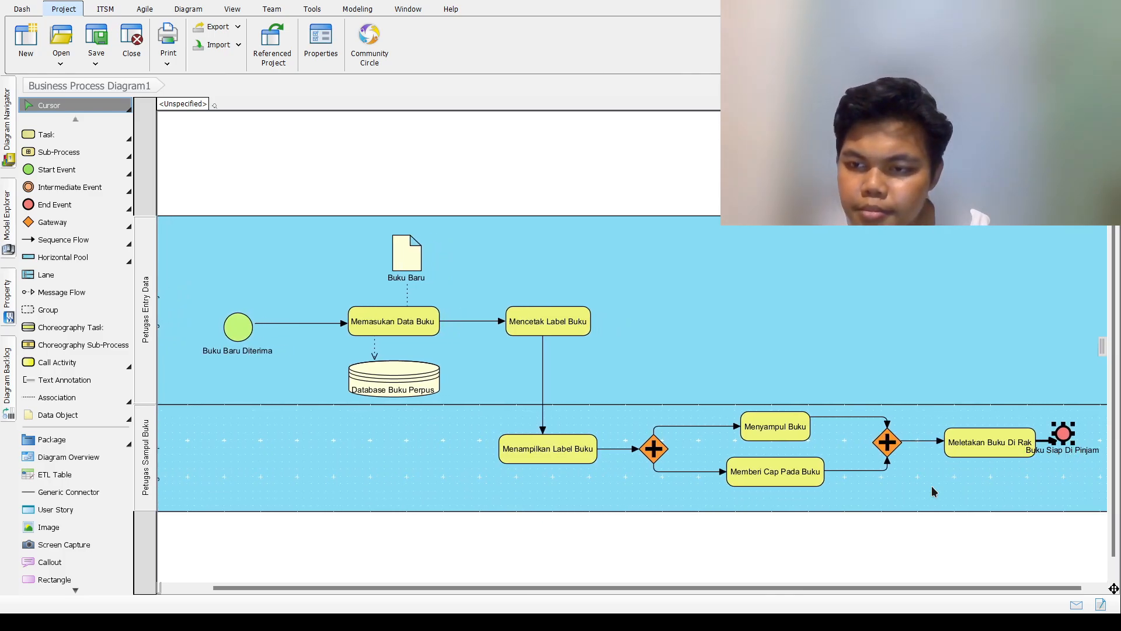
Enlarge the Buku Siap Di Pinjam end event slightly
left_click(1072, 445)
mouse_move(1073, 443)
left_mouse_down()
mouse_move(1081, 452)
mouse_move(1069, 449)
left_mouse_up()
left_click(1066, 469)
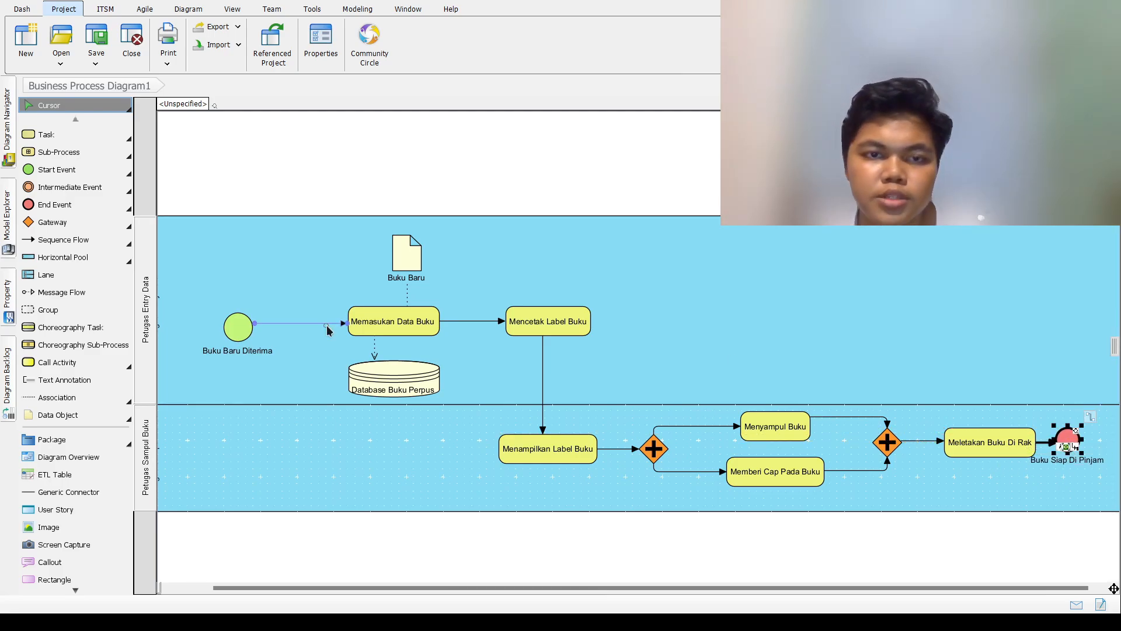
Set the Petugas Entry Data lane's font at size 16 as the default and apply it to existing shapes in the whole project
left_click_drag(478, 587, 563, 549)
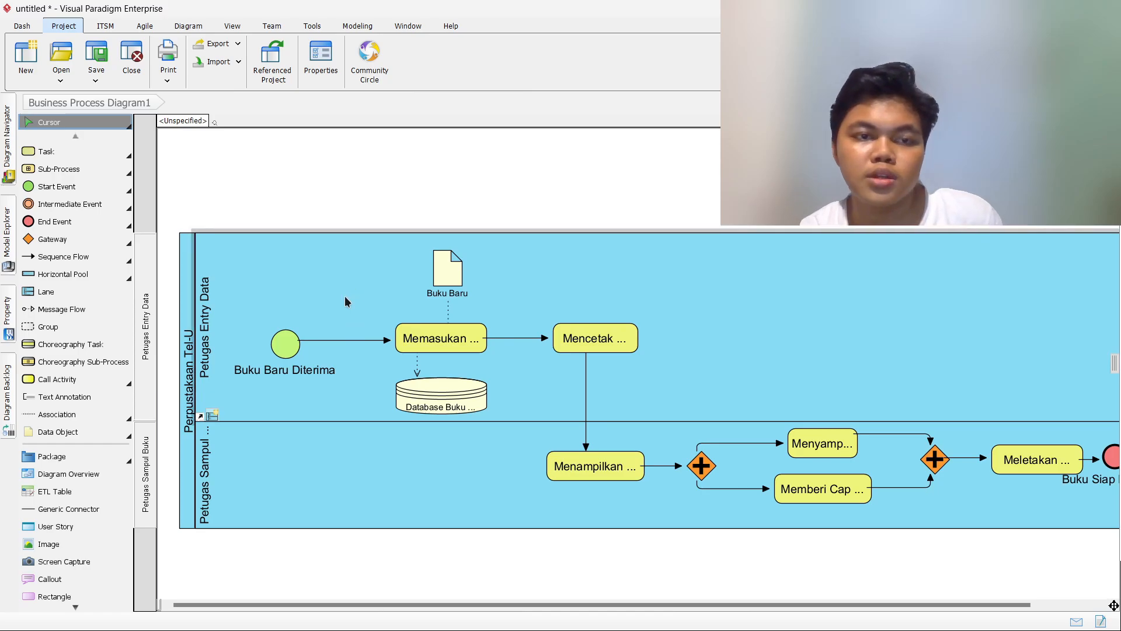
right_click(257, 268)
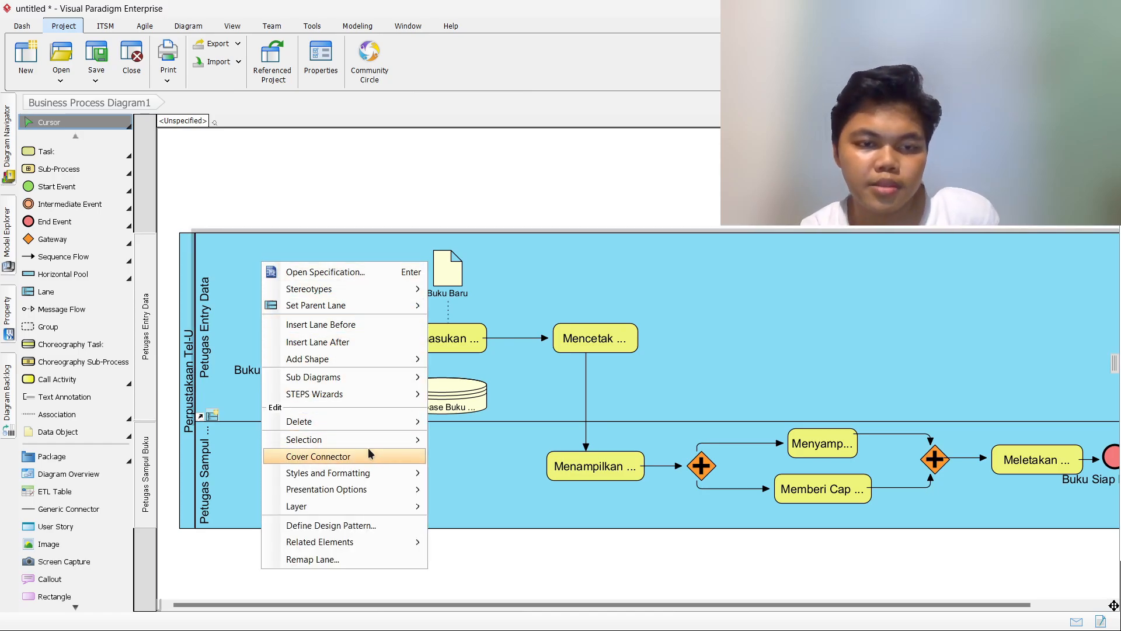
mouse_move(357, 471)
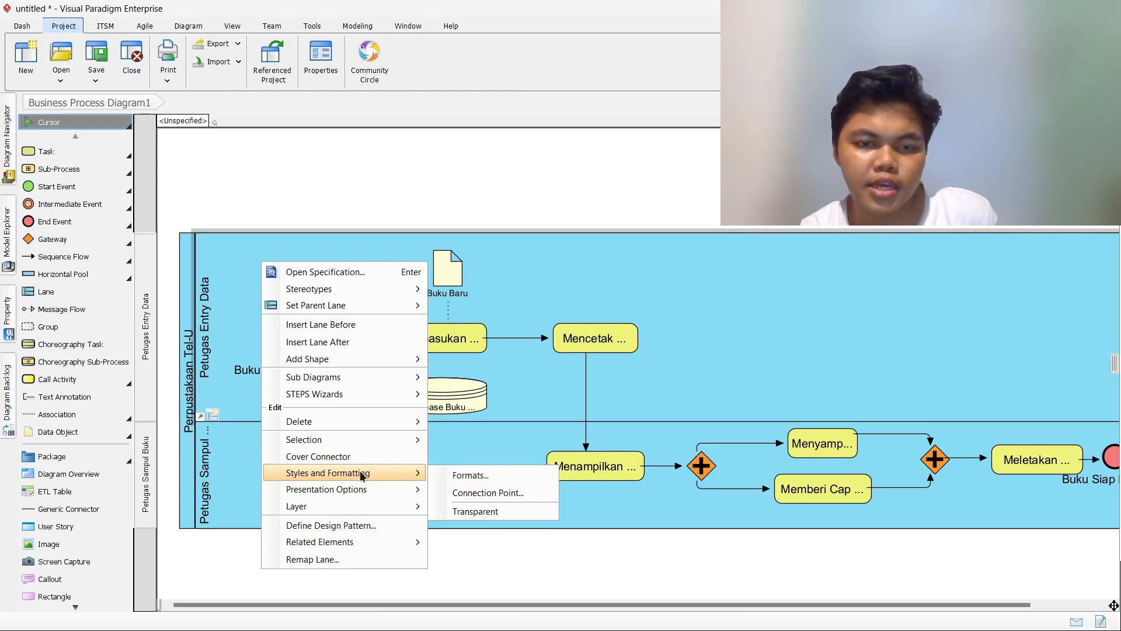
left_click(456, 470)
left_click(575, 182)
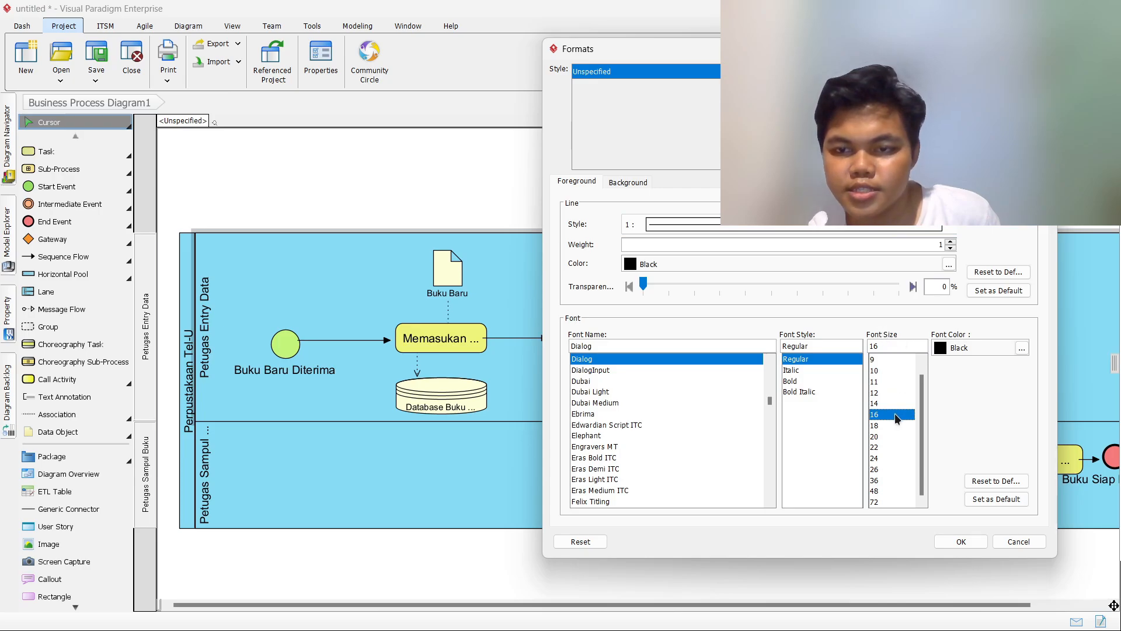
left_click(1001, 502)
left_click(1060, 520)
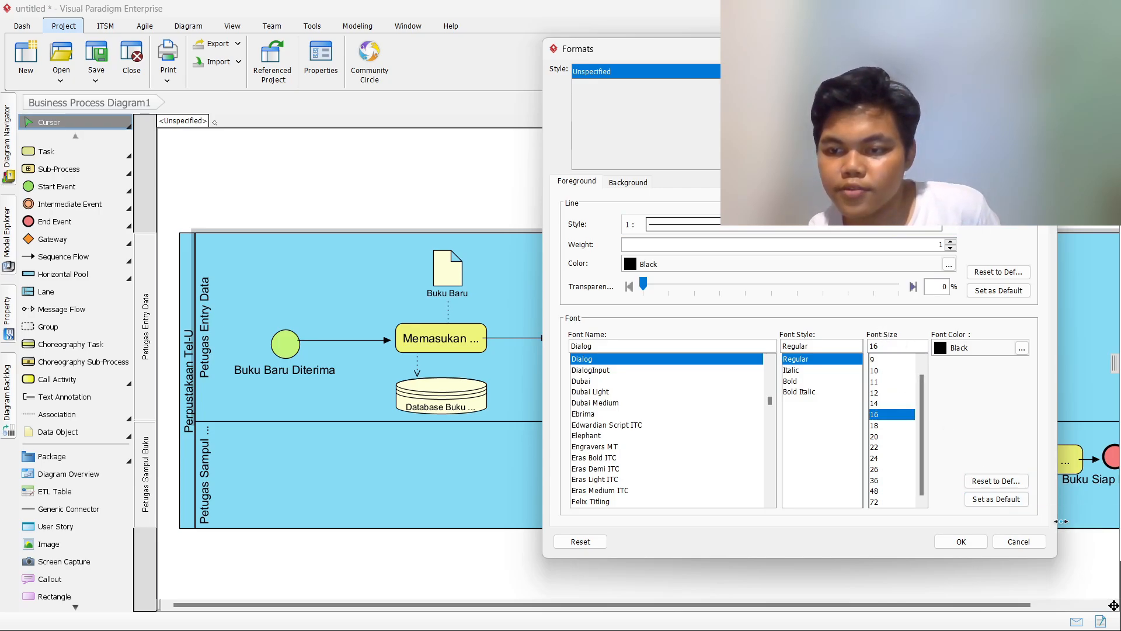
left_click(920, 261)
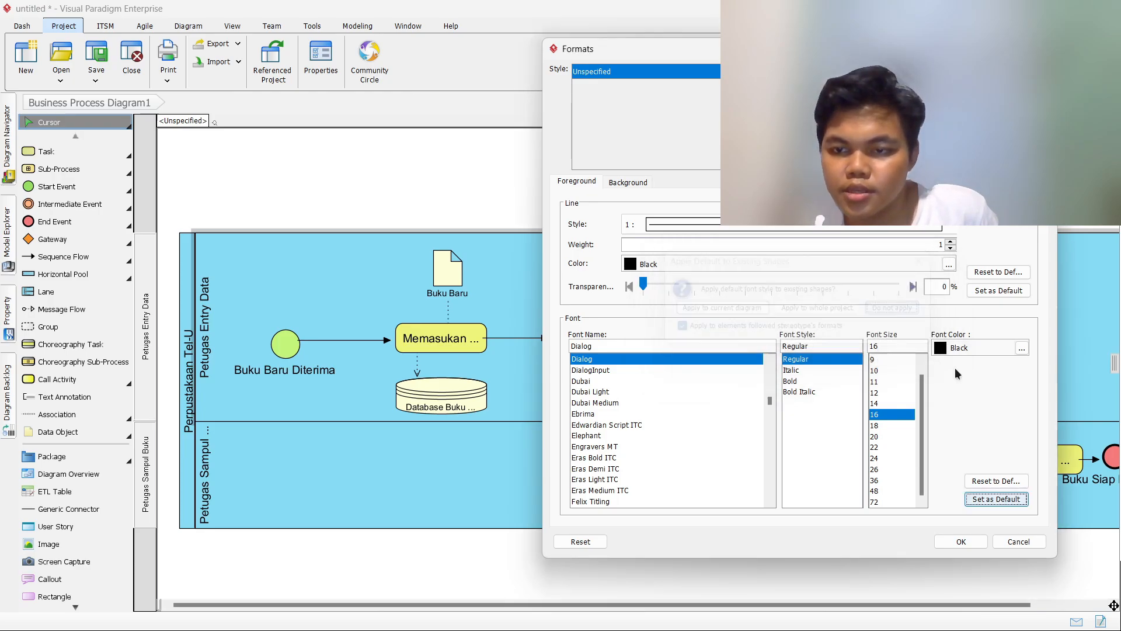
left_click(995, 499)
left_click(1042, 527)
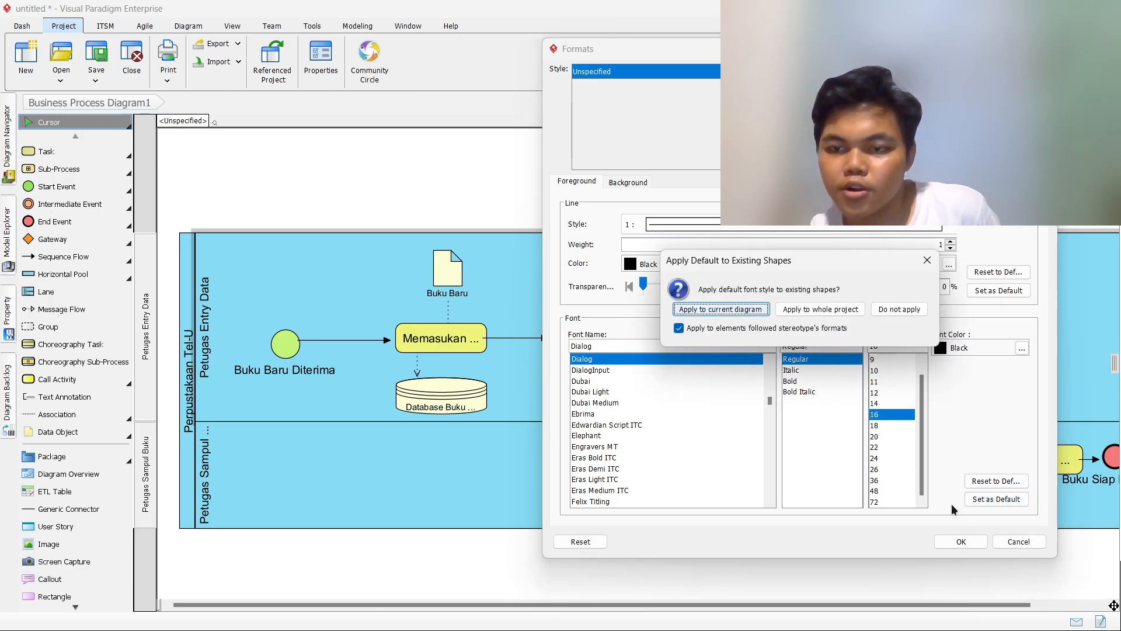
left_click(820, 310)
left_click(961, 541)
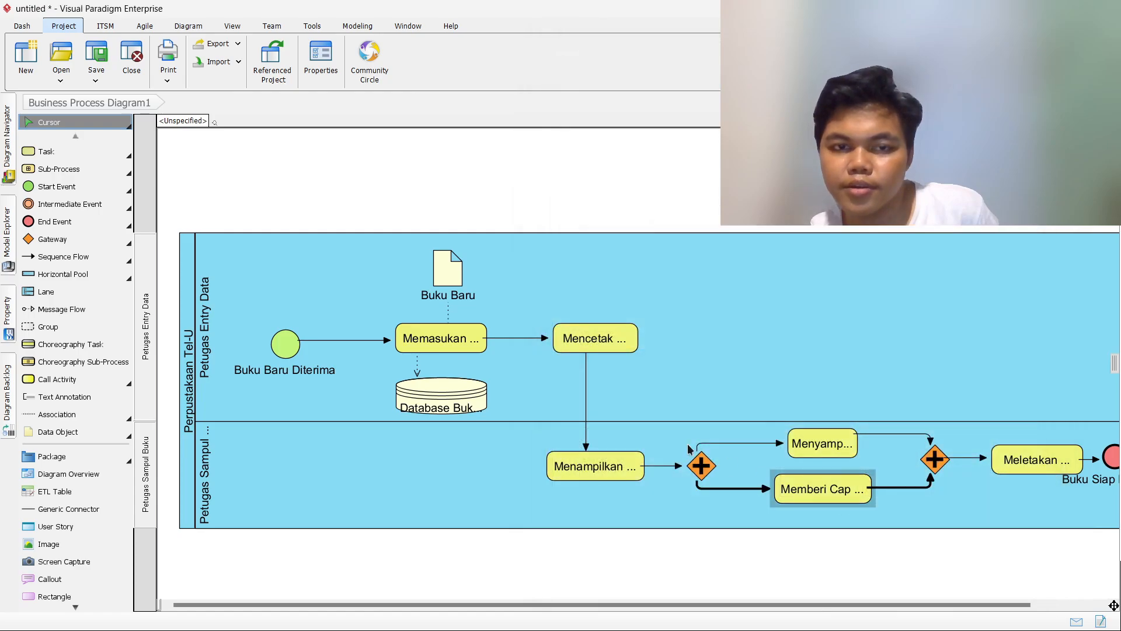
Set the Buku Baru data object's font size to 12 and make it the default for data objects
left_click(448, 267)
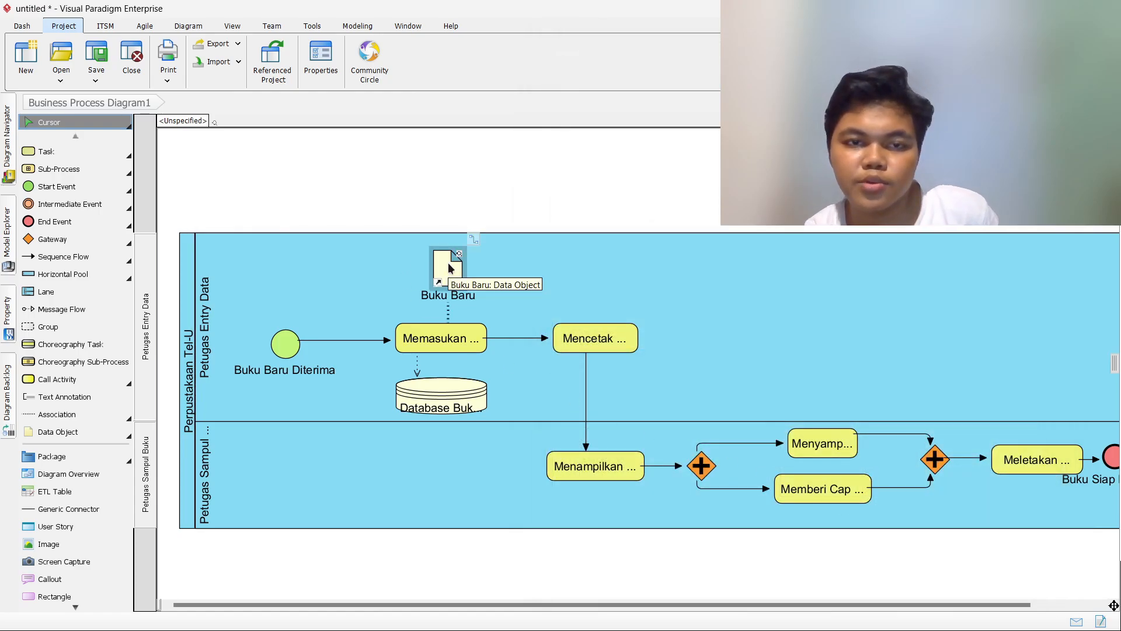
right_click(451, 269)
key("Escape")
right_click(451, 269)
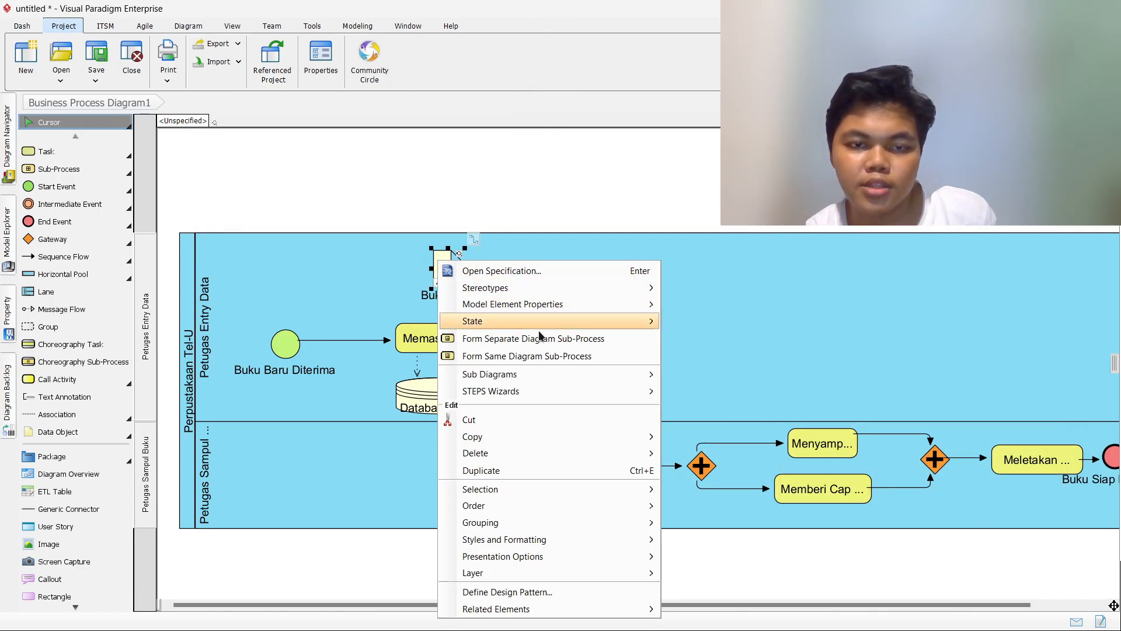
mouse_move(608, 545)
left_click(677, 540)
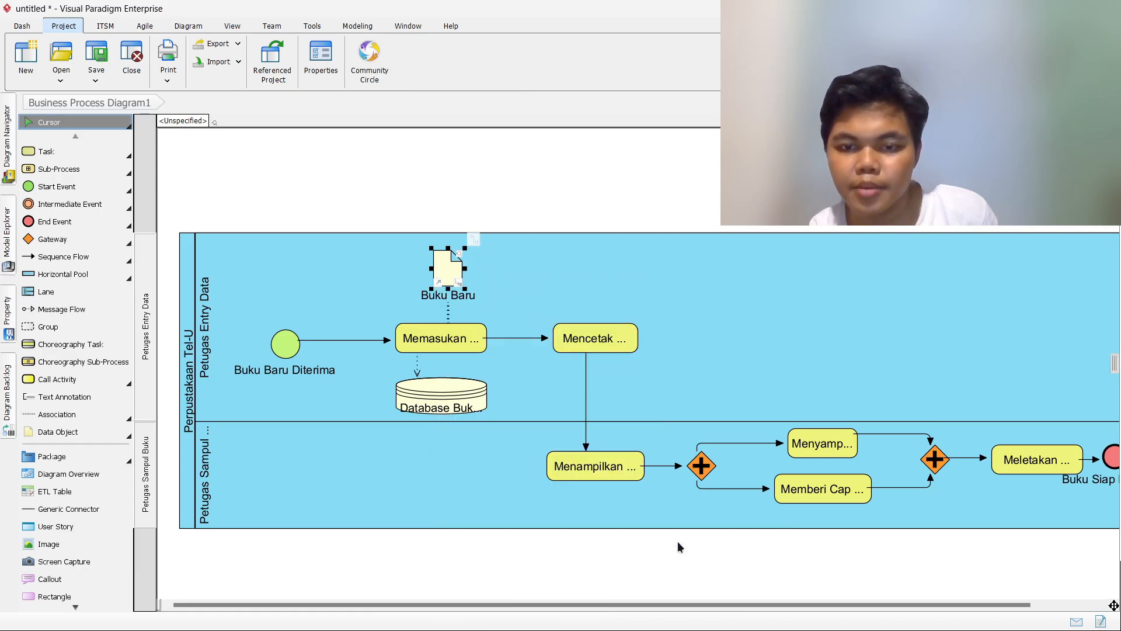
left_click(575, 182)
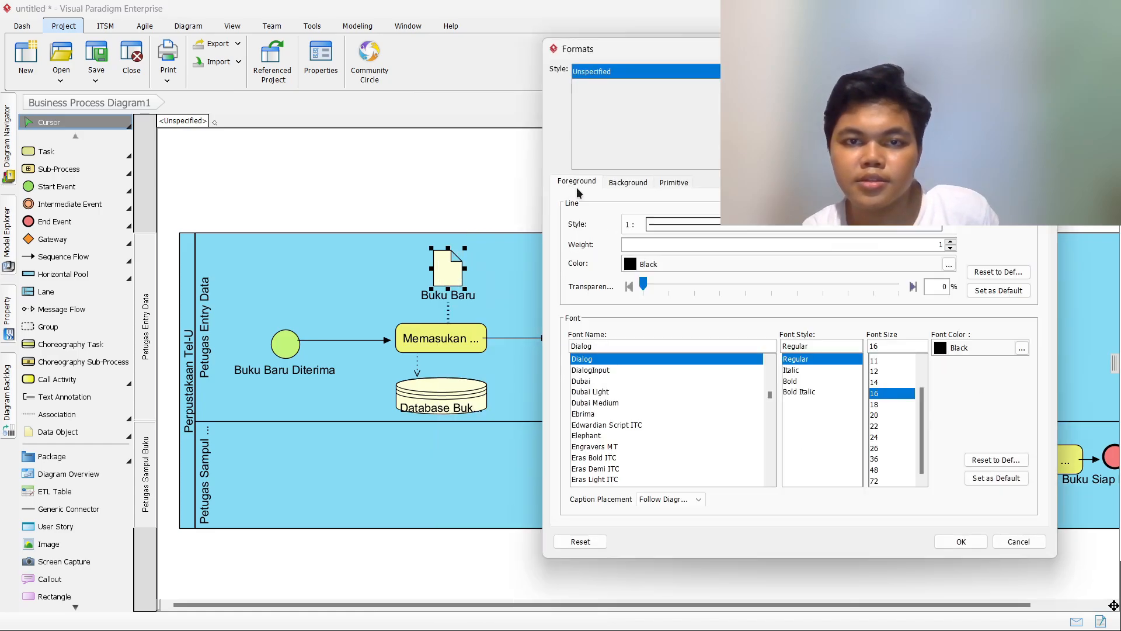
left_click(874, 371)
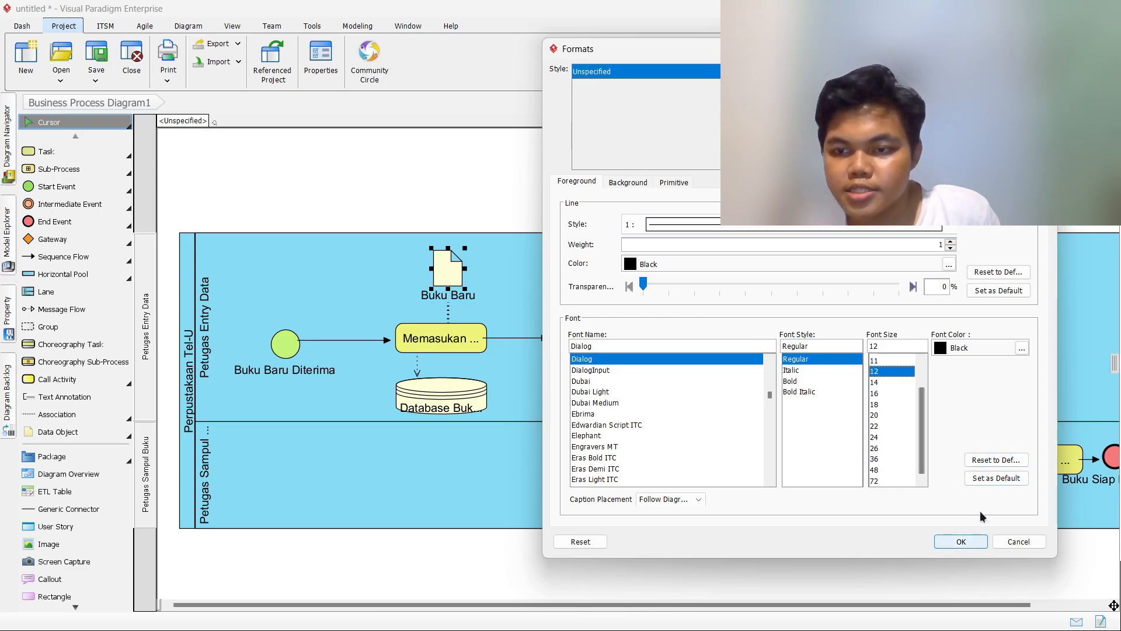
left_click(997, 479)
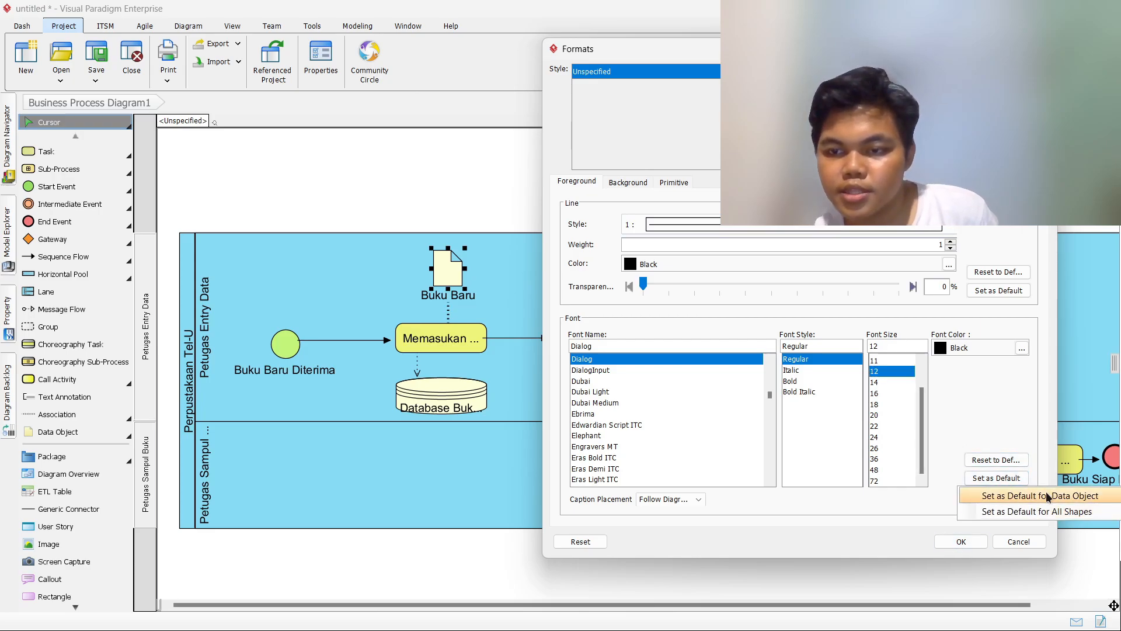
left_click(1040, 496)
left_click(820, 310)
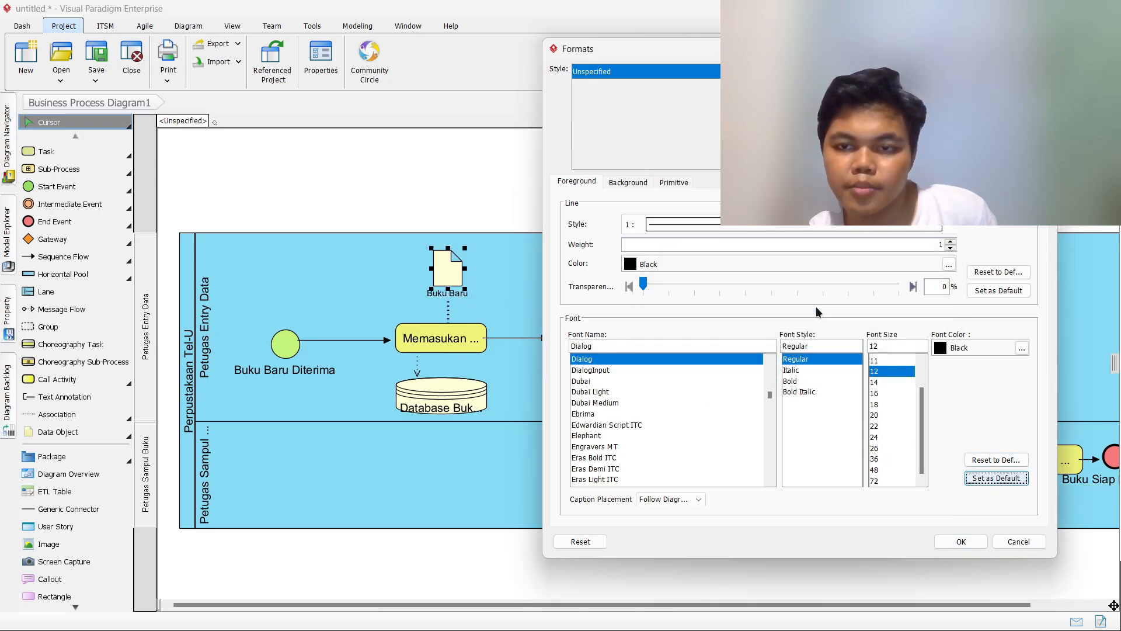
left_click(960, 541)
Set the Database Buku data store's font size to 12 and make it the default for that shape type
left_click(444, 394)
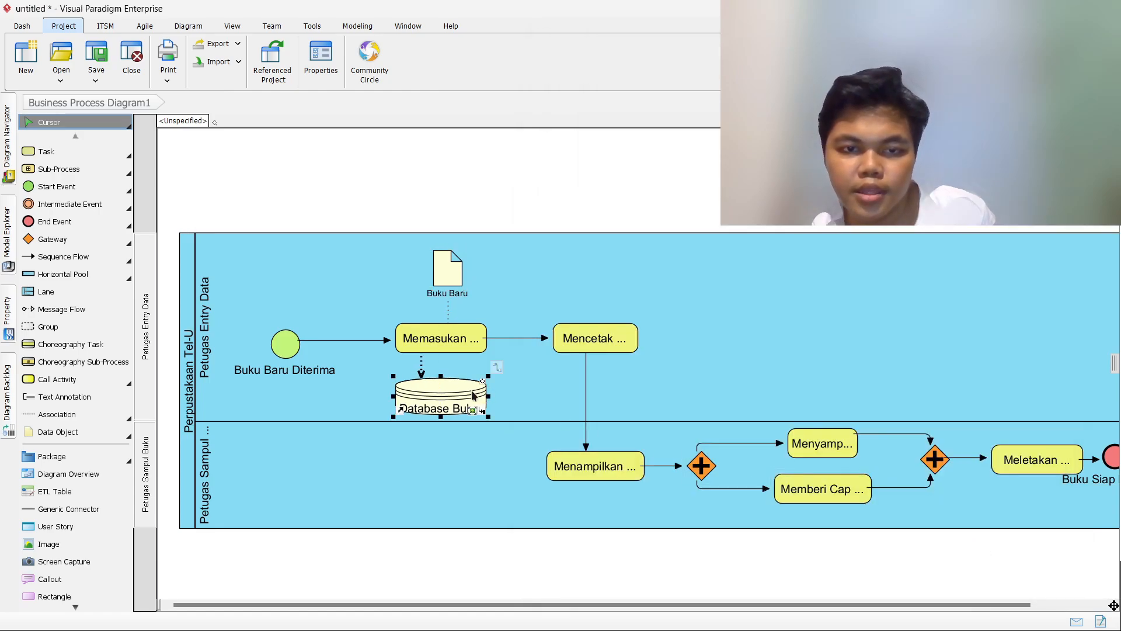
right_click(462, 402)
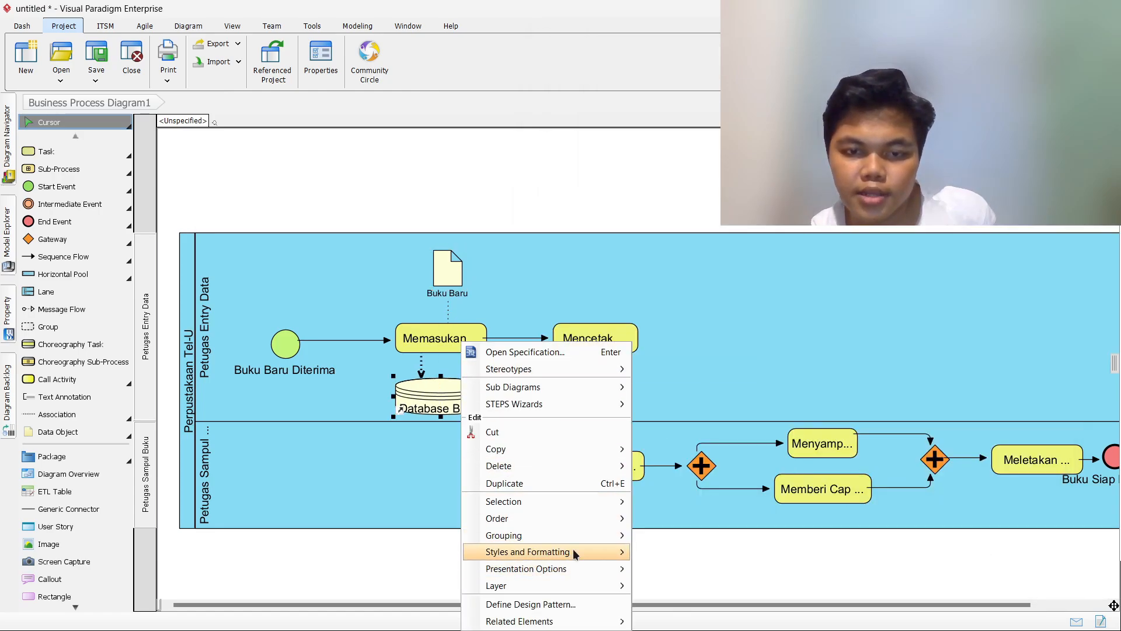
mouse_move(573, 552)
left_click(671, 552)
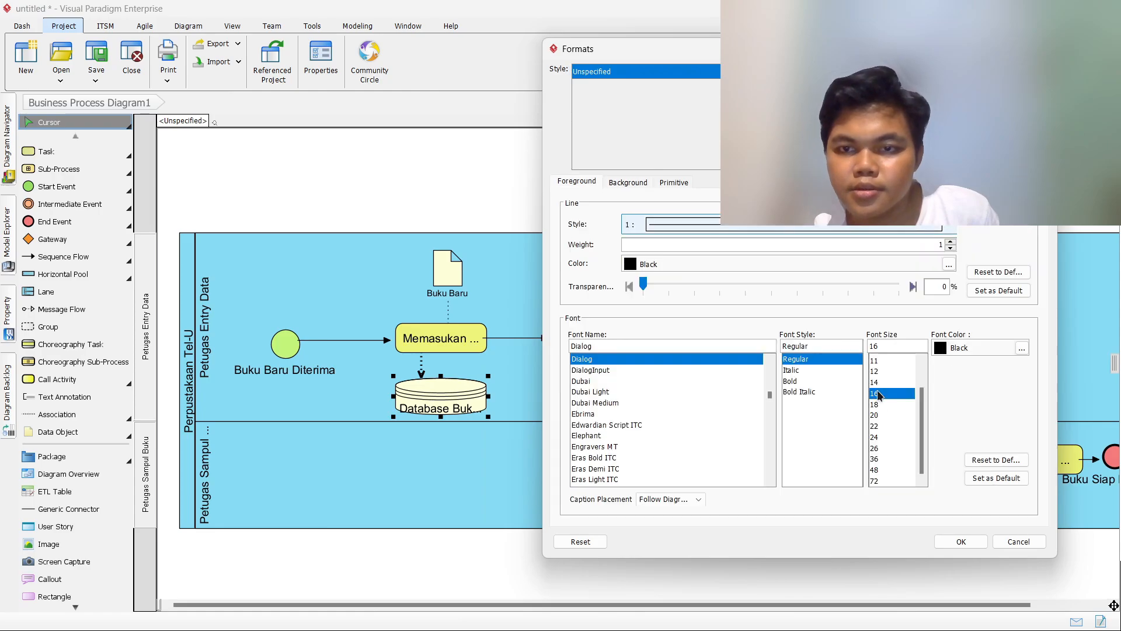
left_click(876, 371)
left_click(996, 478)
left_click(1016, 495)
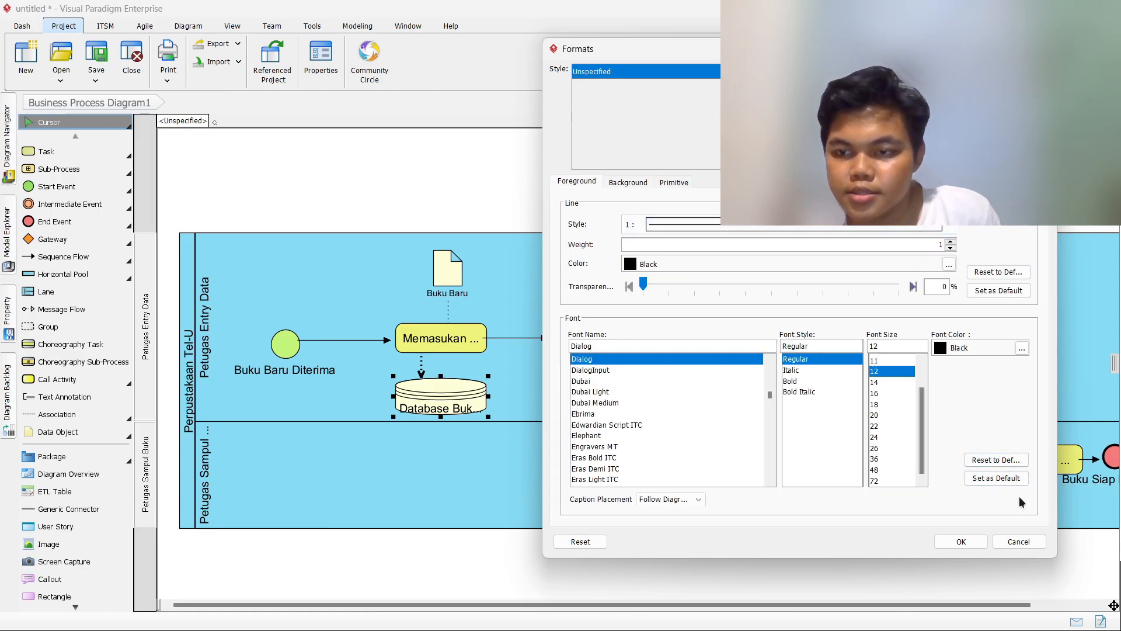
left_click(819, 309)
left_click(961, 541)
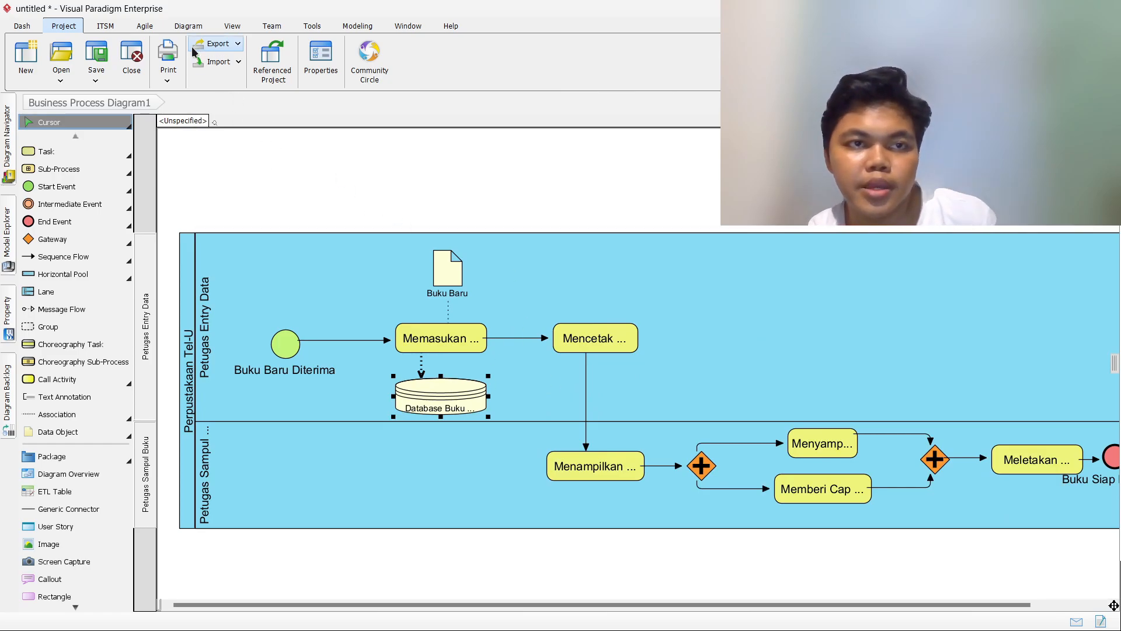
Export the active diagram as a JPG at maximum quality, overwriting BPMN Perpustakaan Tel-u.jpg in VPProjects, and check its folder
left_click(217, 47)
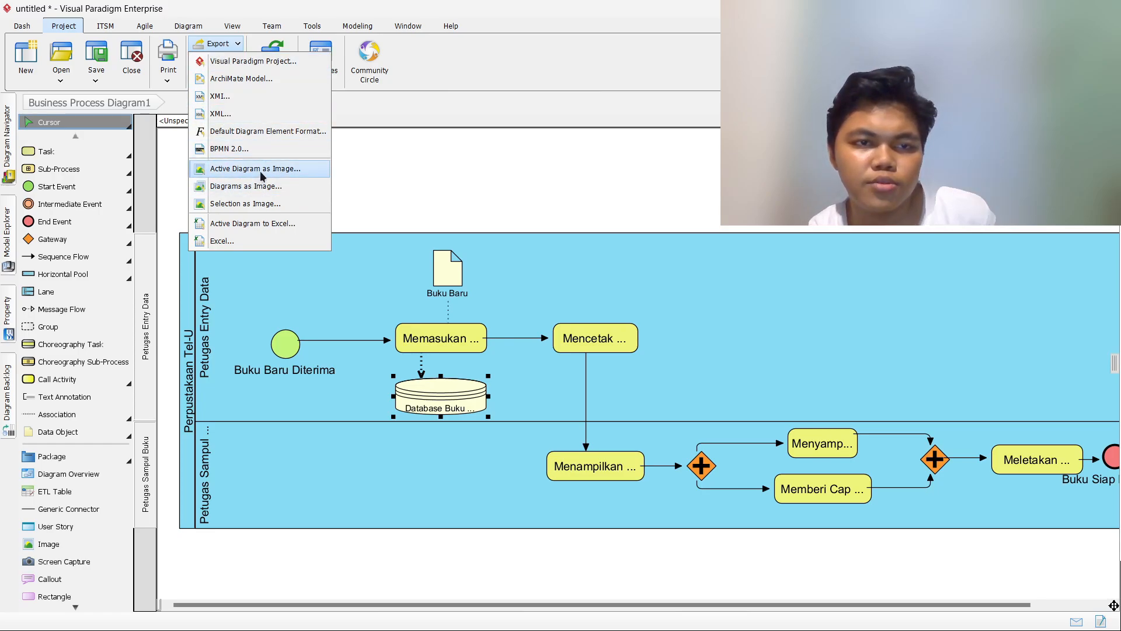
left_click(320, 170)
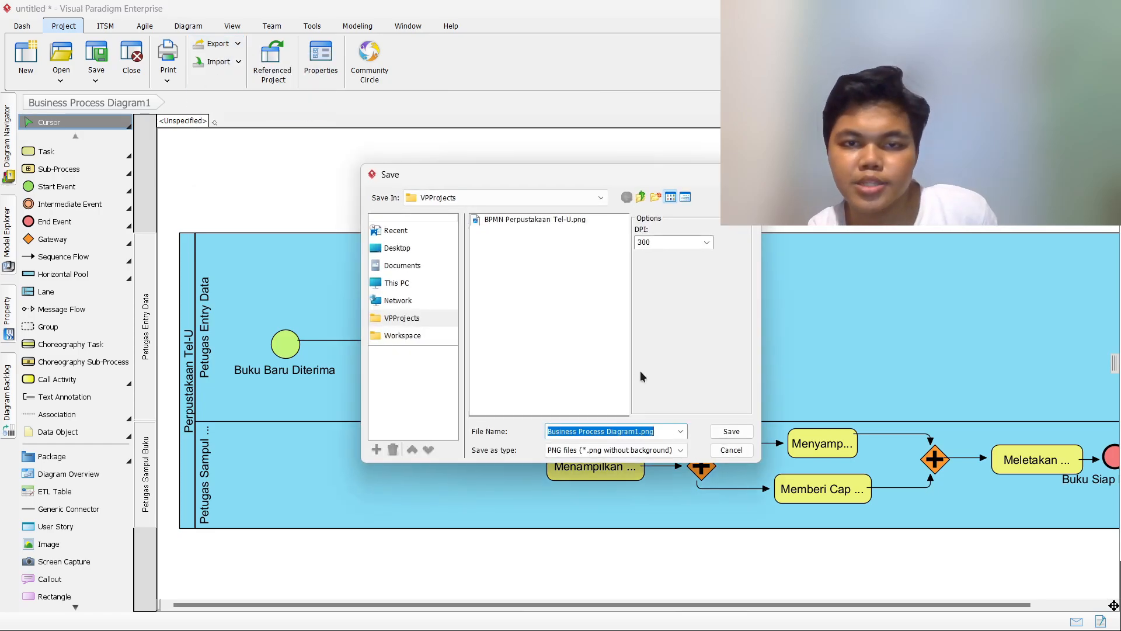
left_click(642, 453)
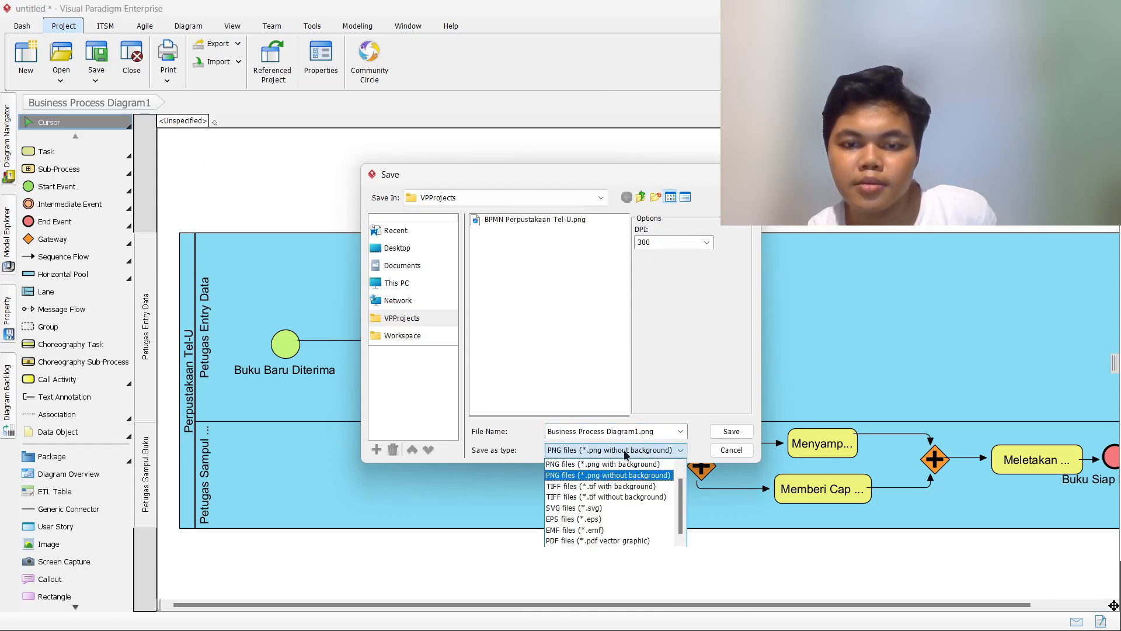
left_click(623, 470)
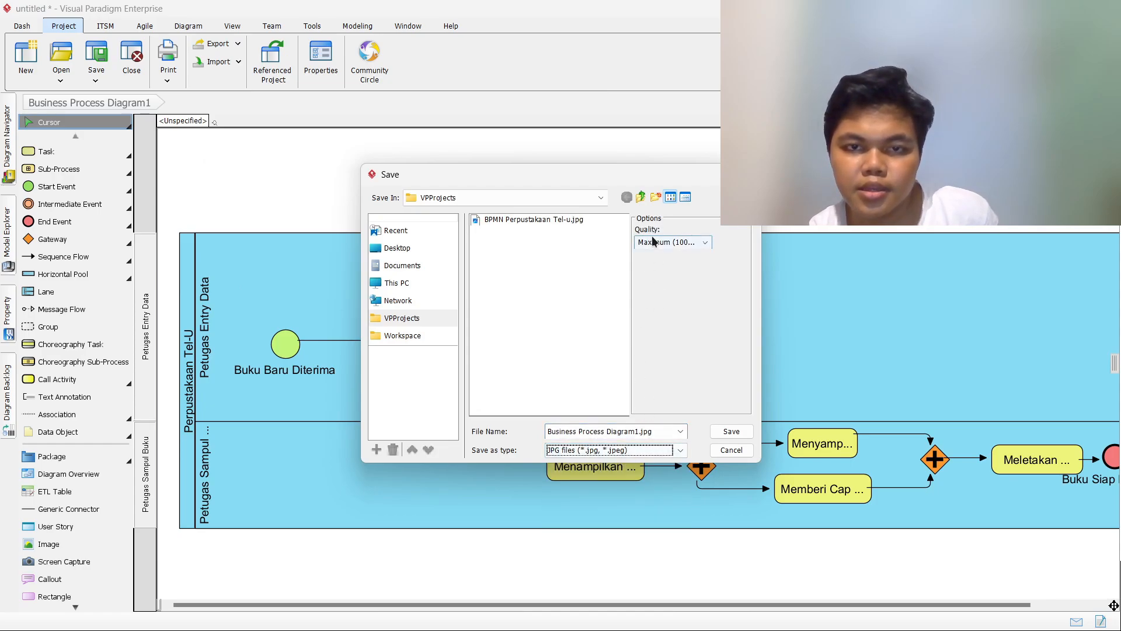
left_click(671, 242)
left_click(678, 302)
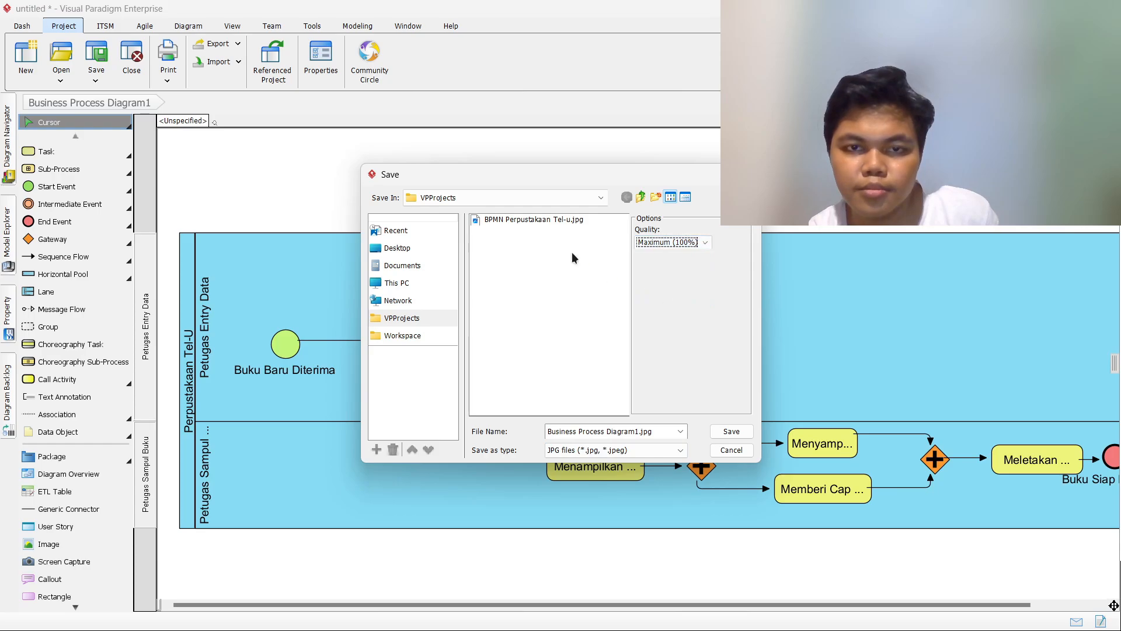
left_click(542, 219)
left_click(731, 431)
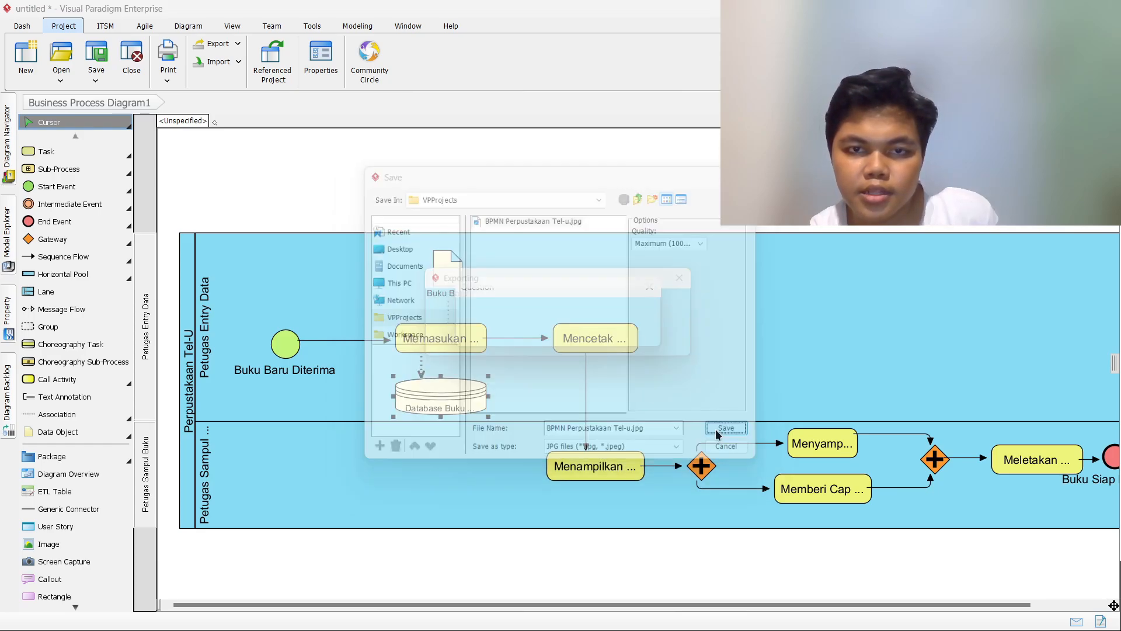
left_click(530, 335)
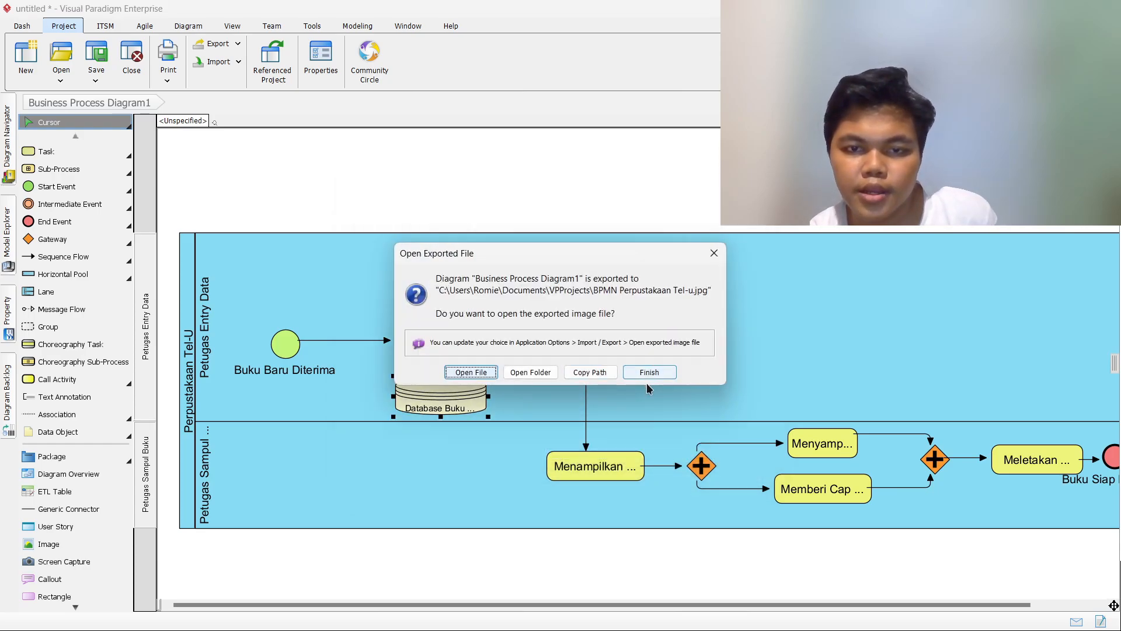
left_click(528, 372)
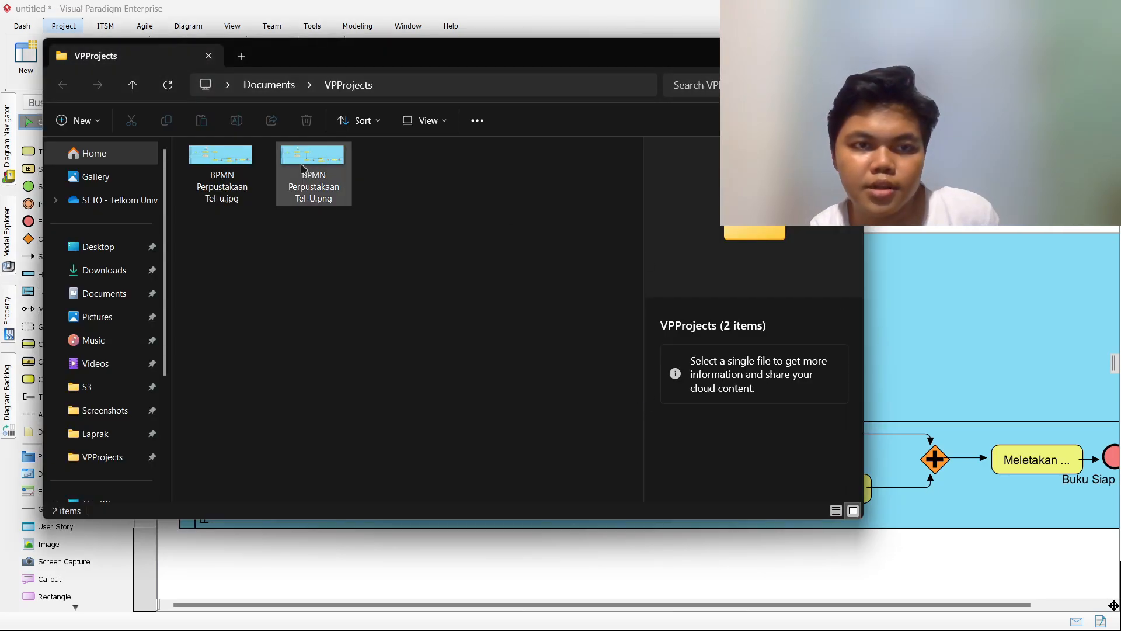
left_click(880, 278)
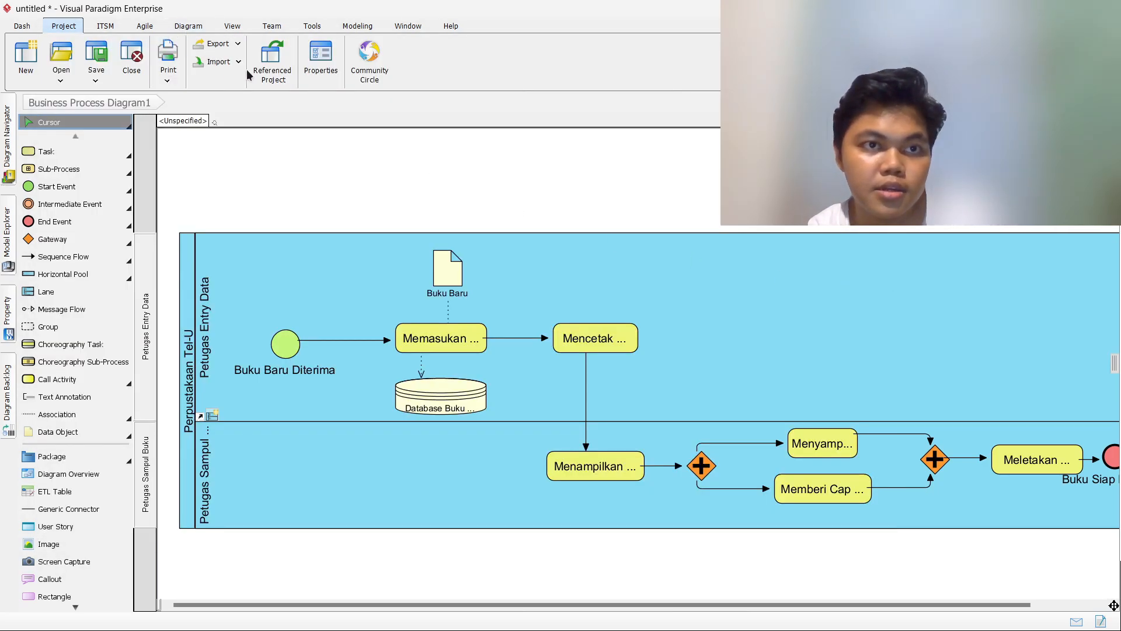
Export the active diagram as a PNG image named Business Process Diagram1.png in VPProjects
left_click(218, 44)
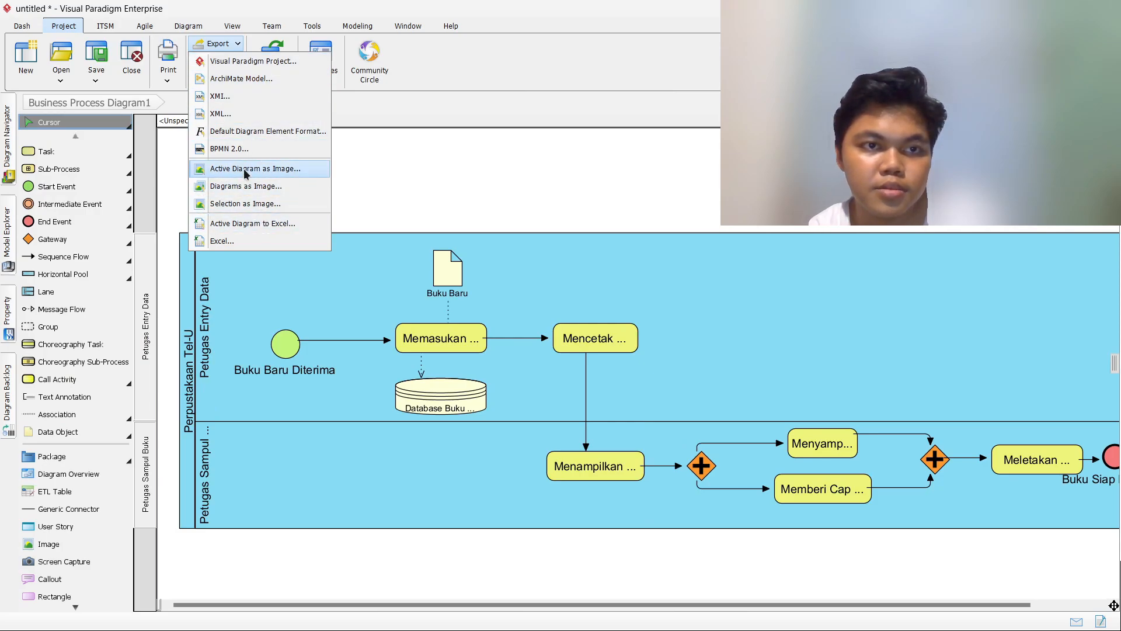
left_click(244, 169)
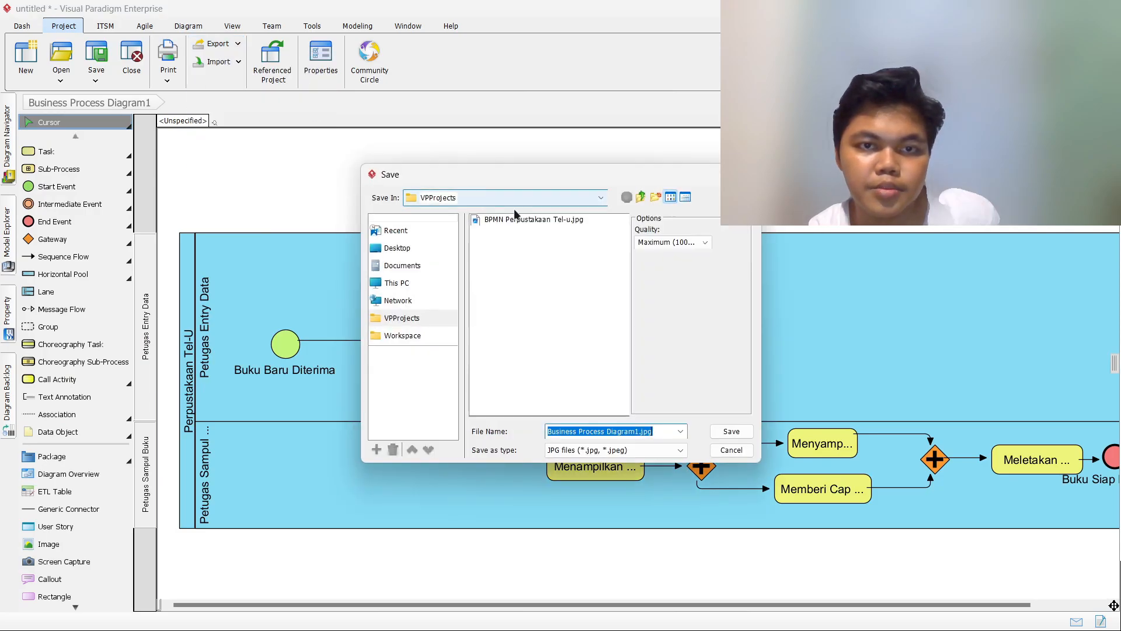
left_click(676, 450)
left_click(578, 463)
left_click(728, 430)
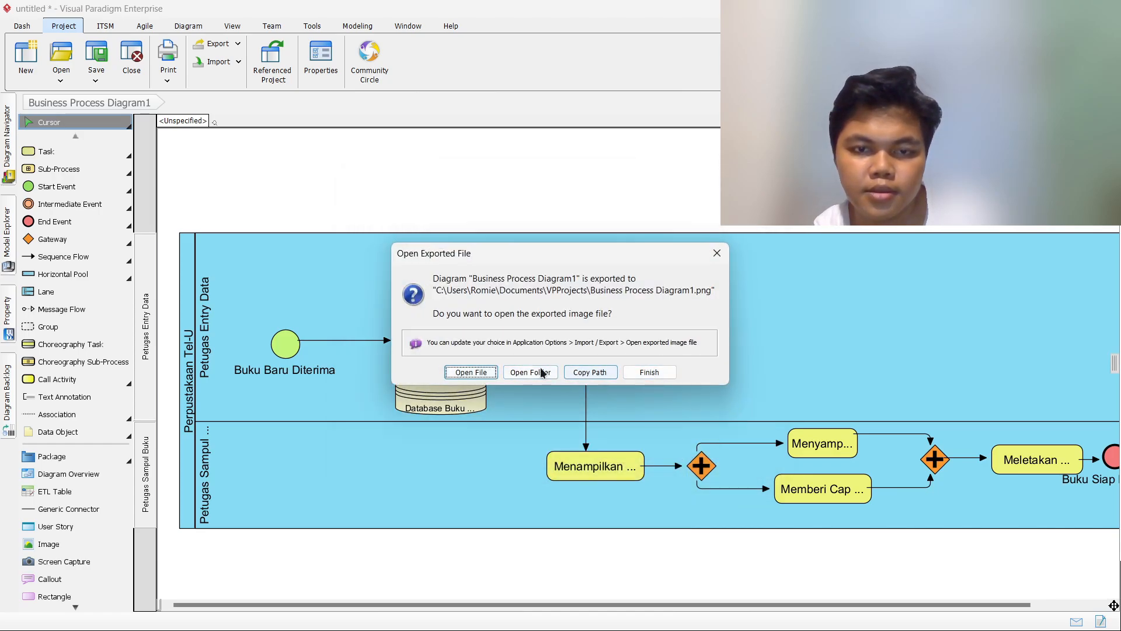
Open the export folder and compare the exported JPG and PNG images of the diagram in the image viewer
left_click(506, 373)
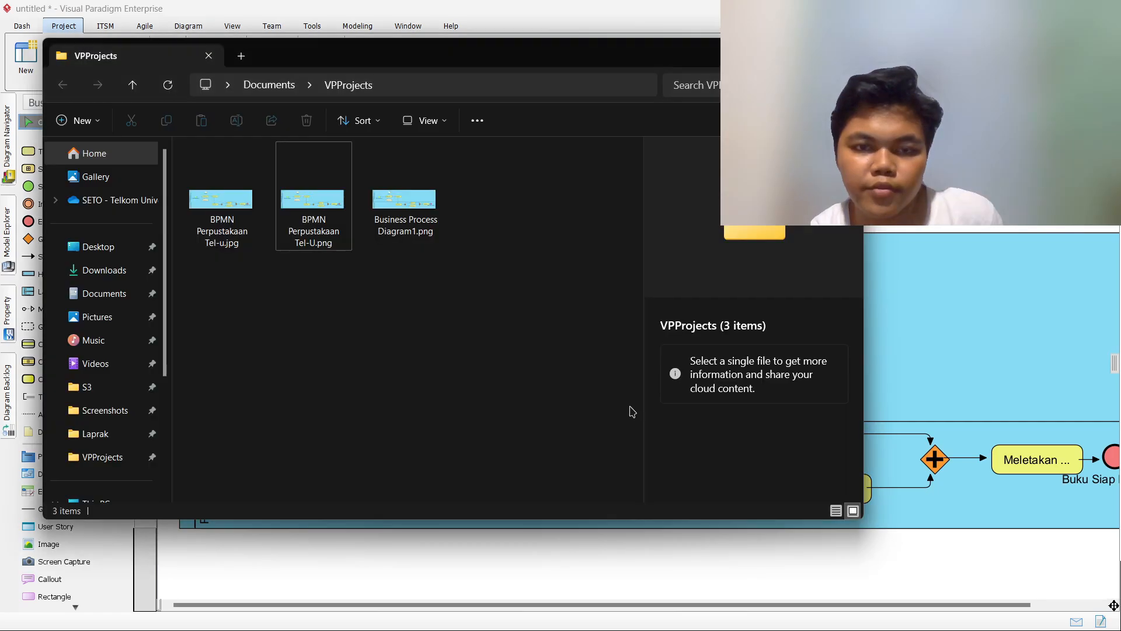
double_click(233, 201)
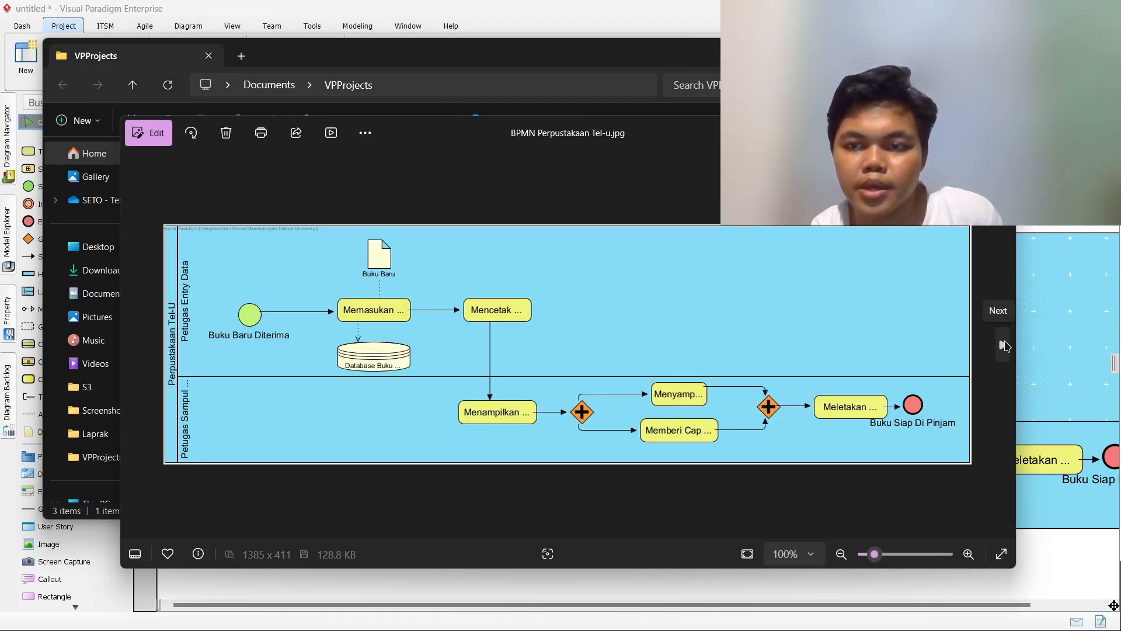
left_click_drag(1015, 300, 1052, 300)
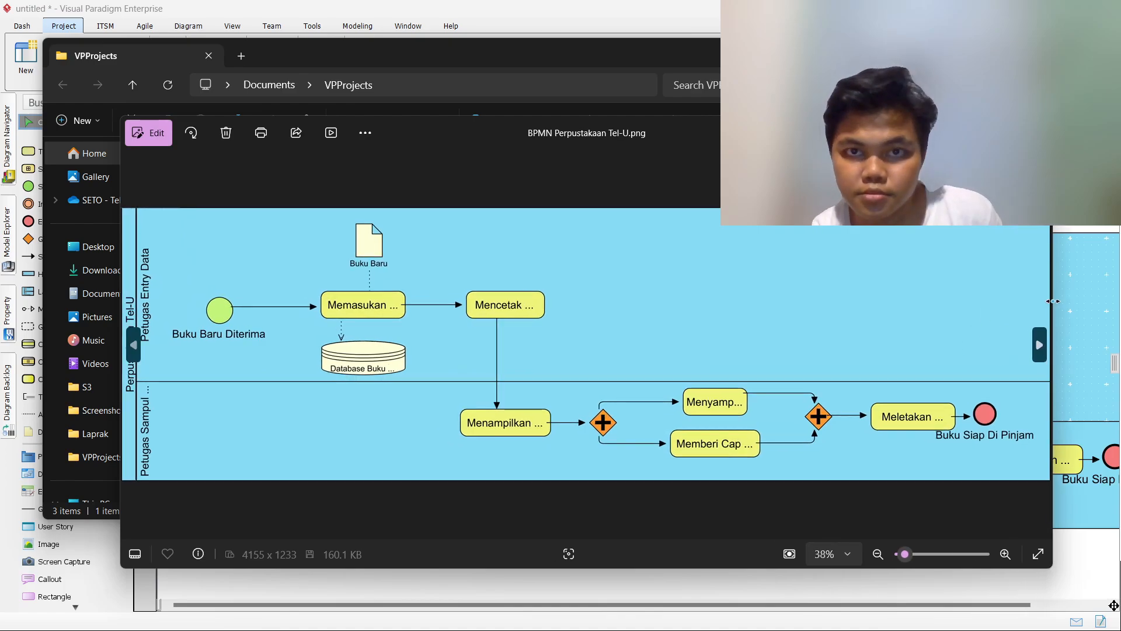